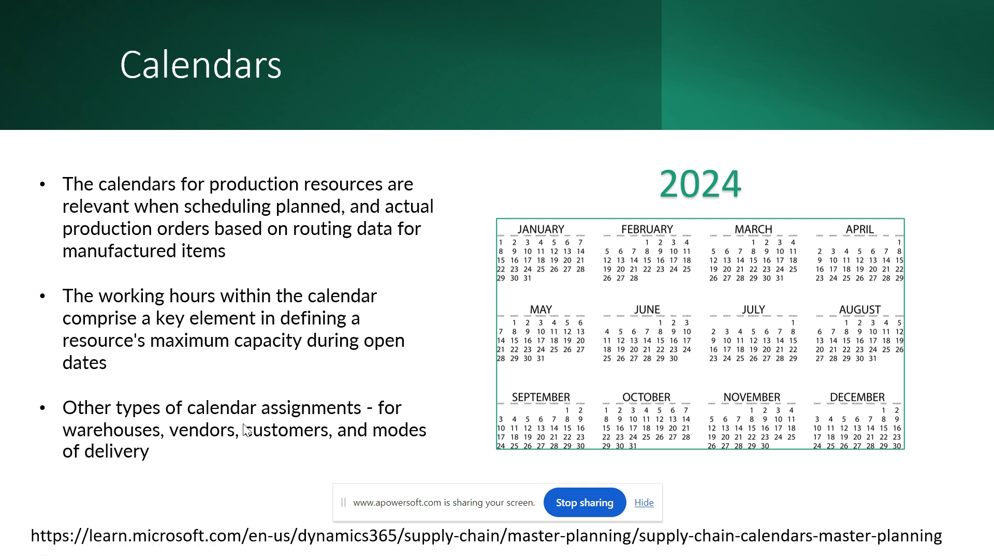
# Advance the slide show to the Working time template slide, end it, and switch to Finance and Operations in Chrome
pyautogui.press('Right')
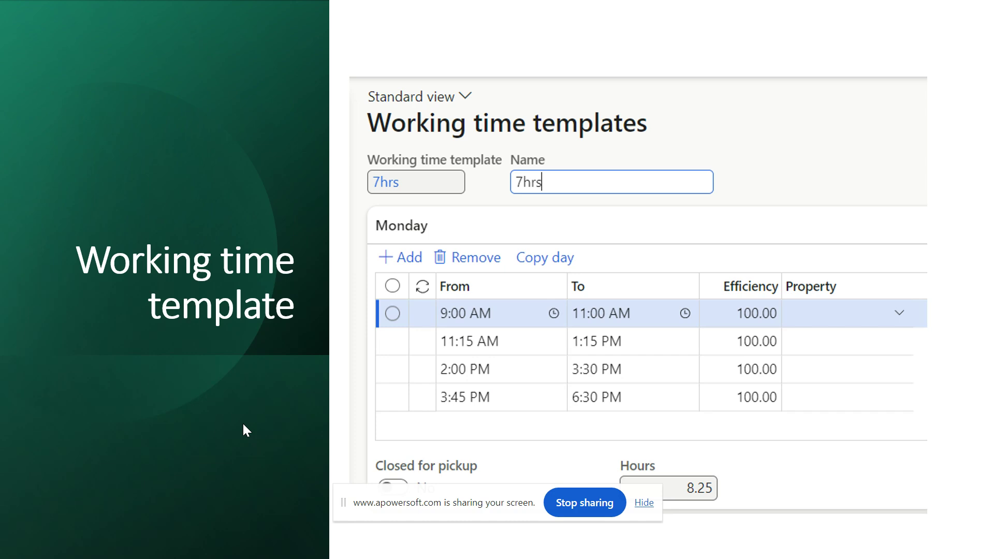
pyautogui.press('Escape')
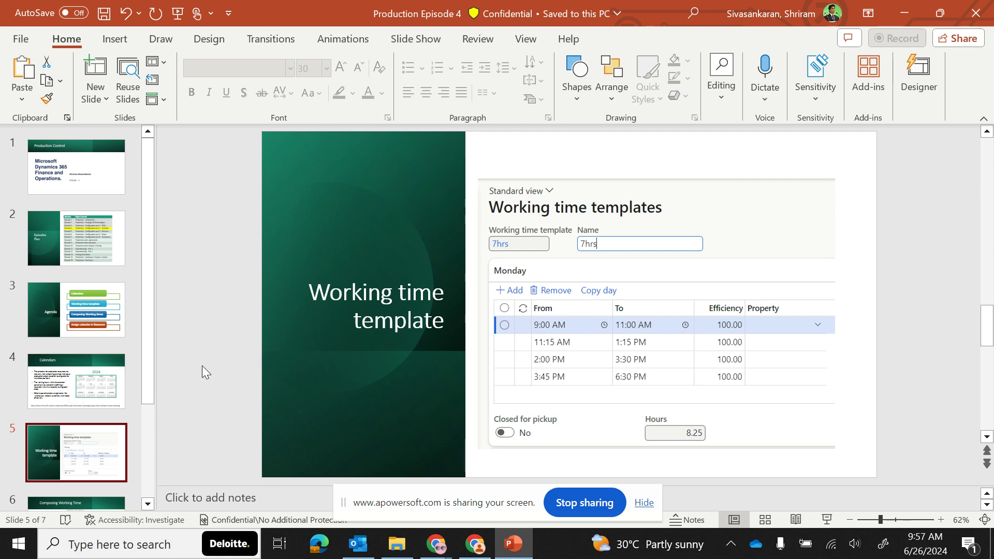
pyautogui.click(475, 544)
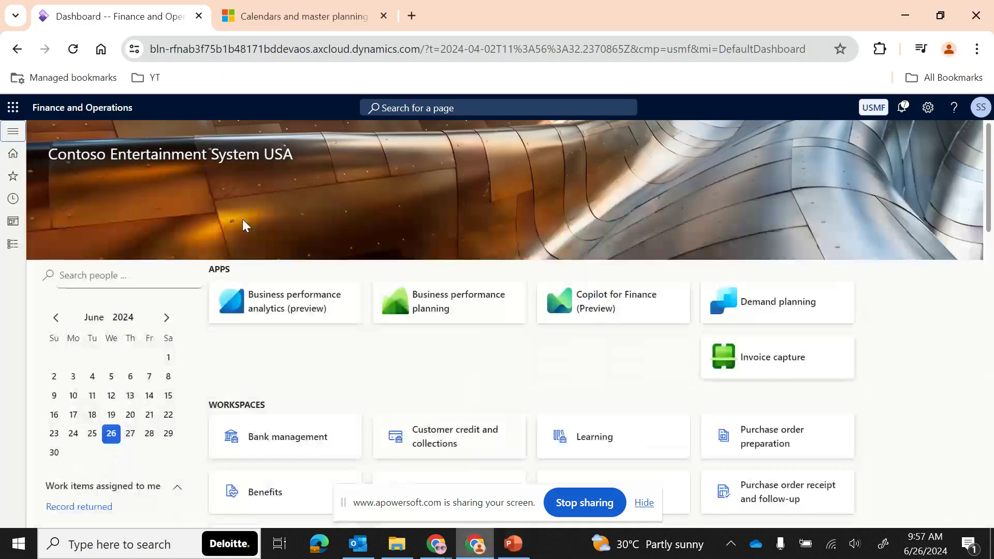
# Open the working time calendars list from the calendar setup of the Organization administration module
pyautogui.click(12, 244)
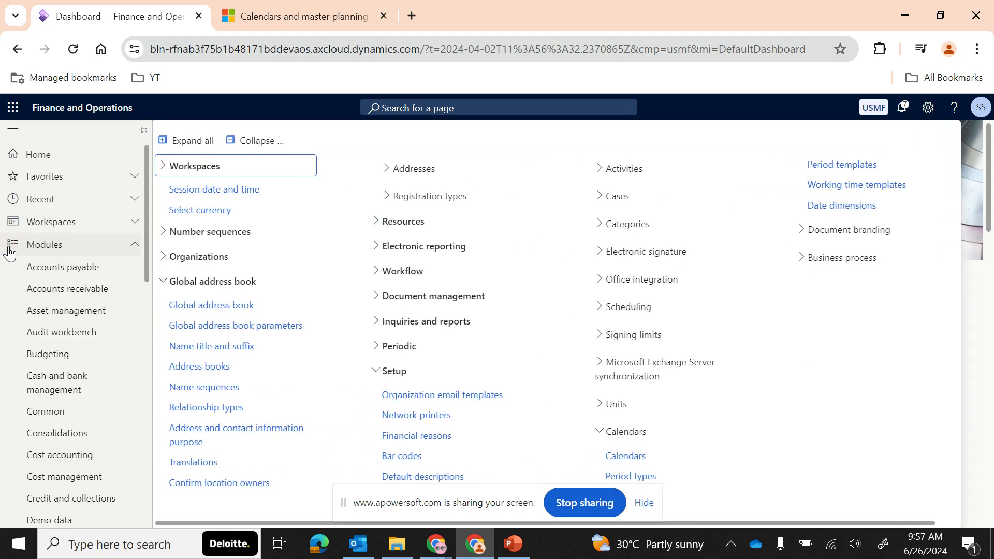
pyautogui.scroll(-4, 31, 363)
pyautogui.scroll(-4, 31, 364)
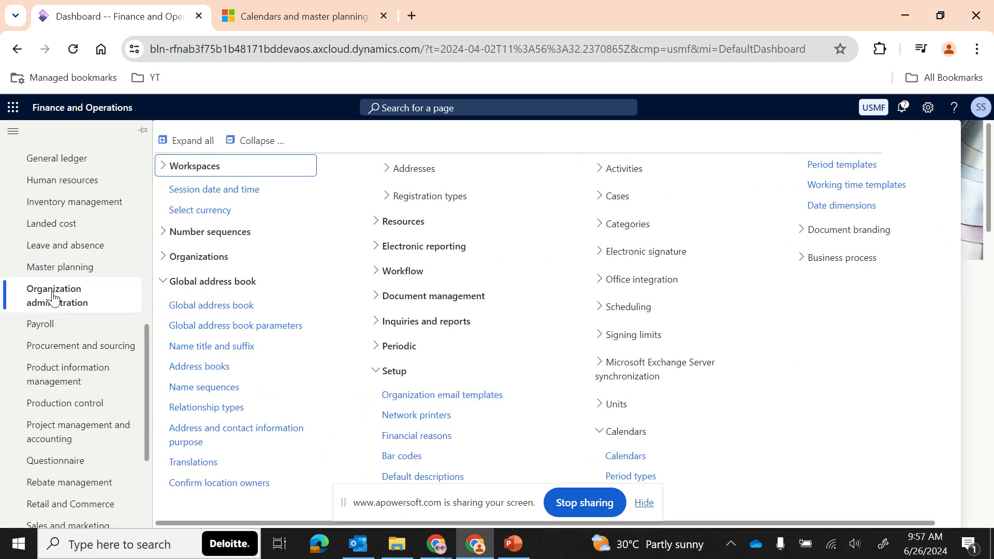
pyautogui.click(259, 147)
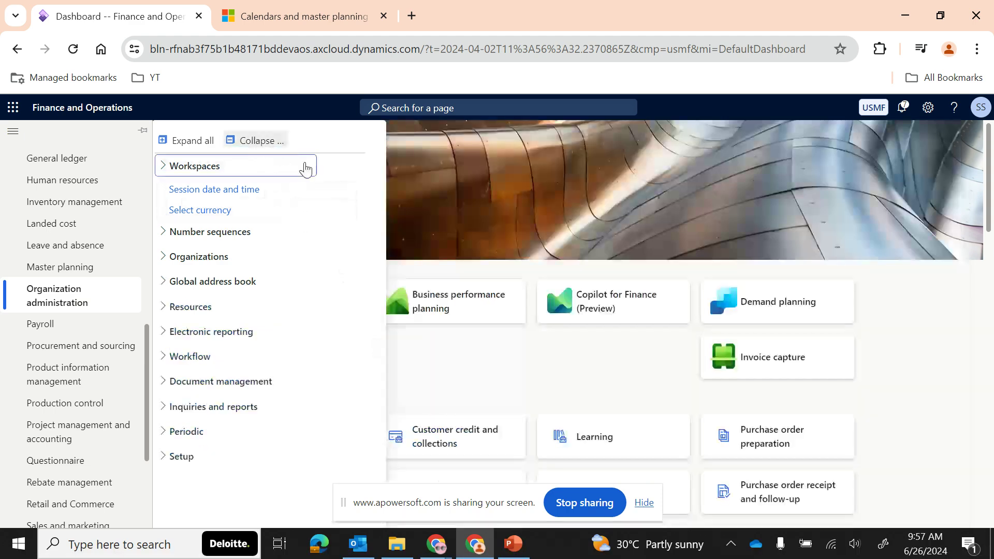
pyautogui.click(194, 462)
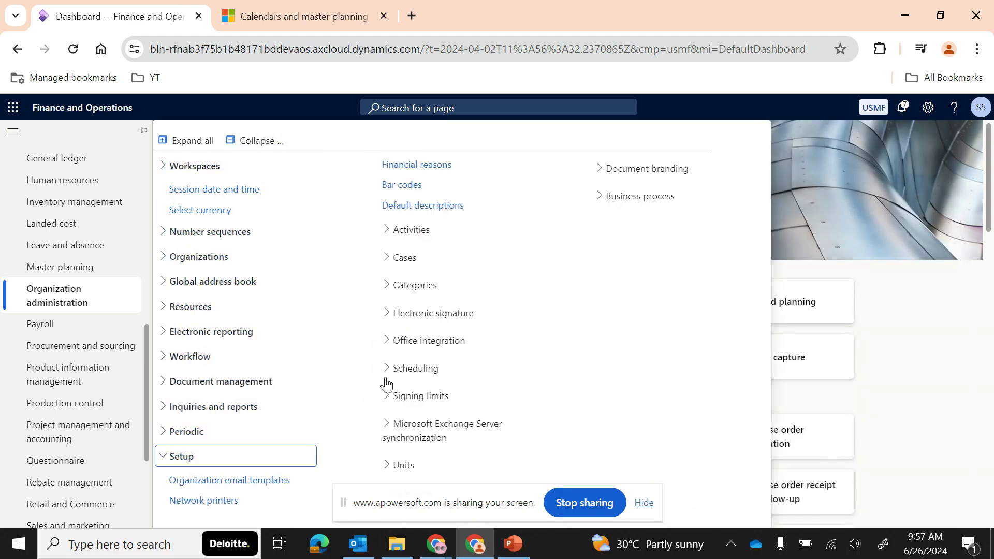
pyautogui.moveTo(486, 509); pyautogui.dragTo(678, 490)
pyautogui.click(407, 494)
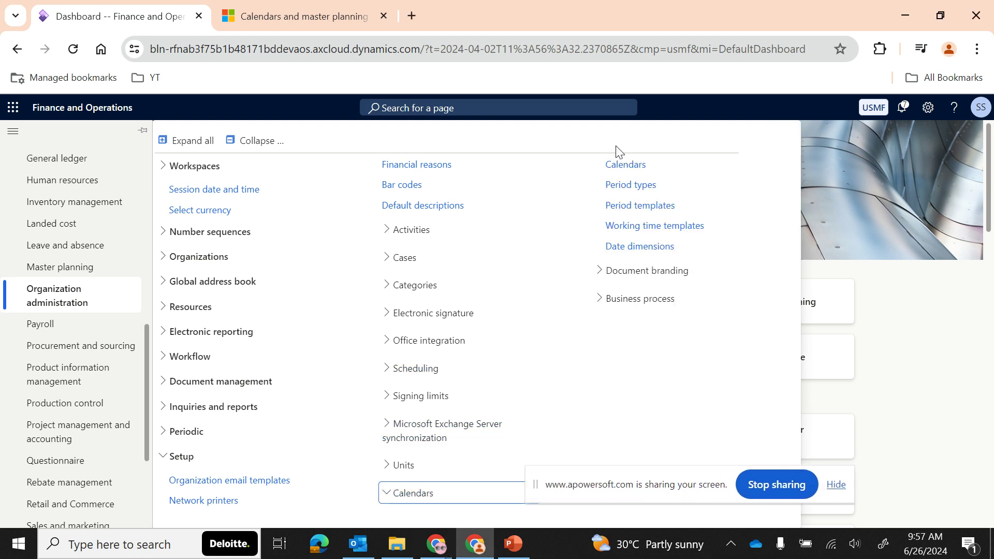
pyautogui.click(628, 166)
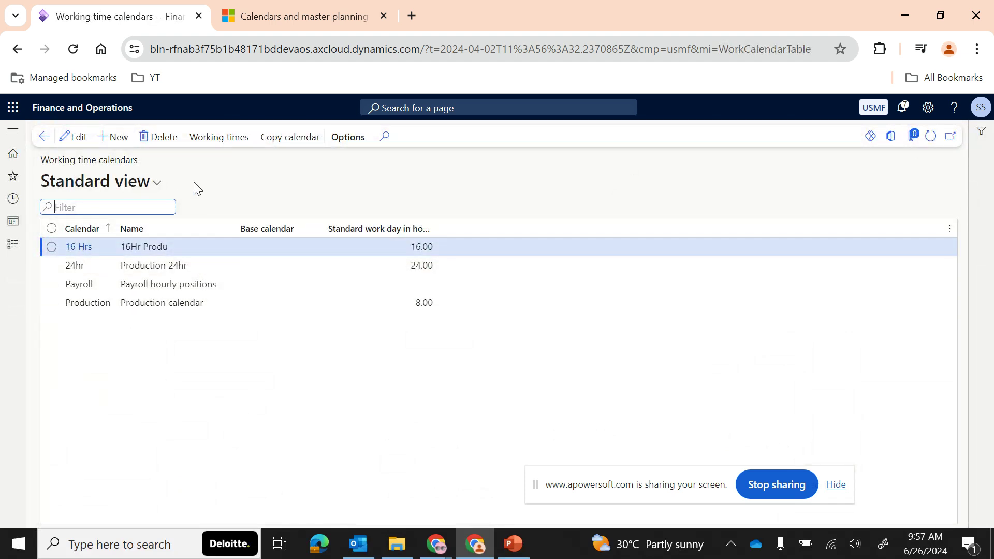
# Create a working time calendar with the ID 8Hrs Shift and the name 8Hrs Shift Production Shirt
pyautogui.click(115, 138)
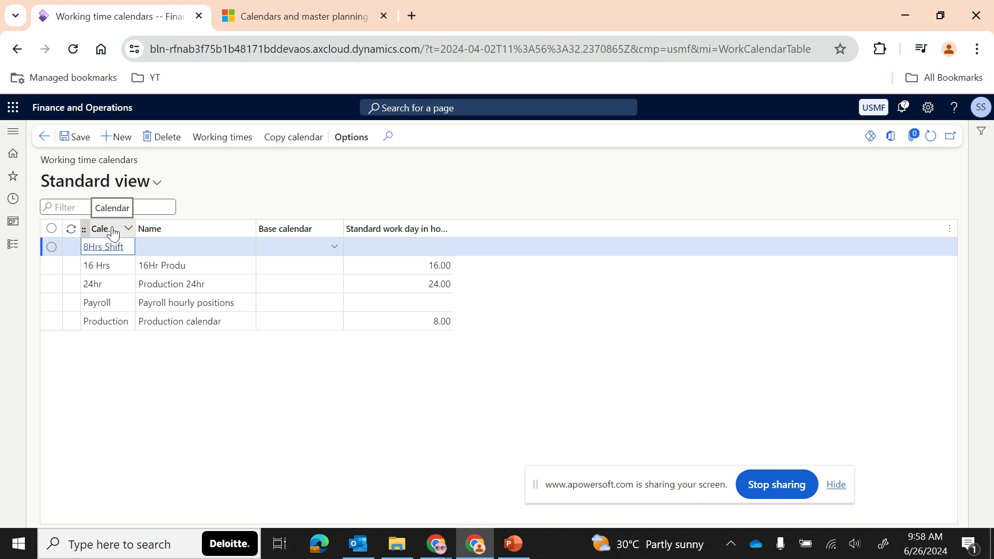
pyautogui.moveTo(130, 248); pyautogui.dragTo(78, 251)
pyautogui.hotkey('ctrl', 'c')
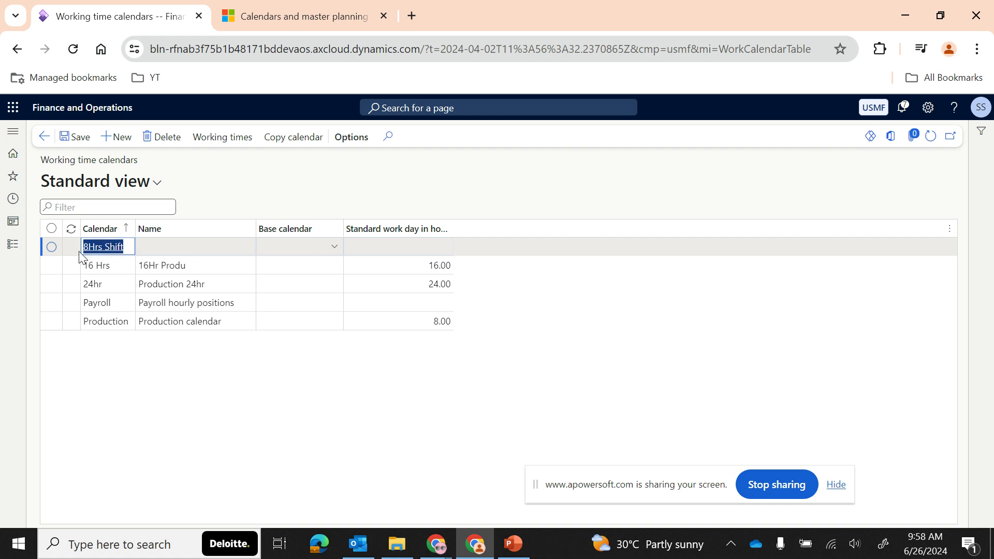
pyautogui.click(162, 251)
pyautogui.hotkey('ctrl', 'v')
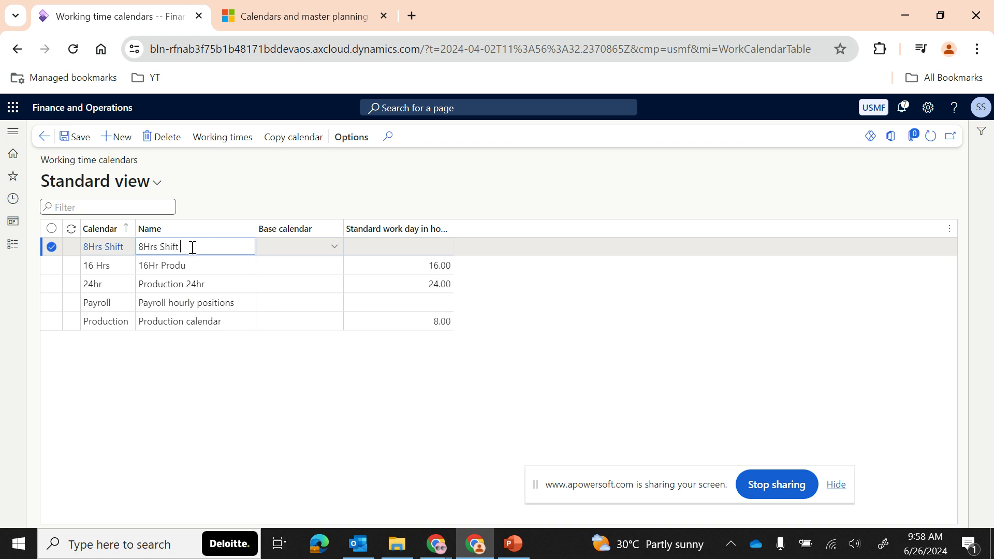
pyautogui.write('Production')
pyautogui.write(' Fab')
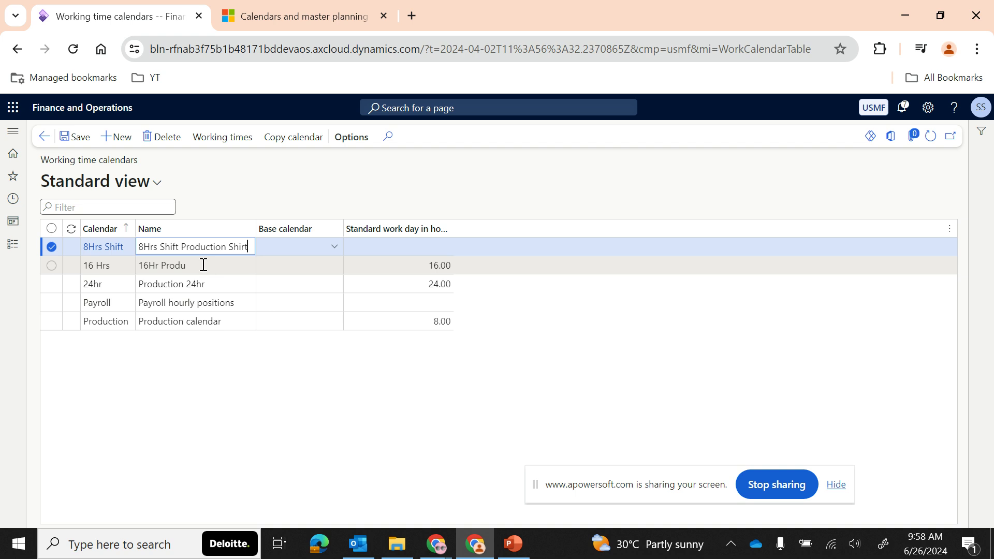
pyautogui.click(179, 248)
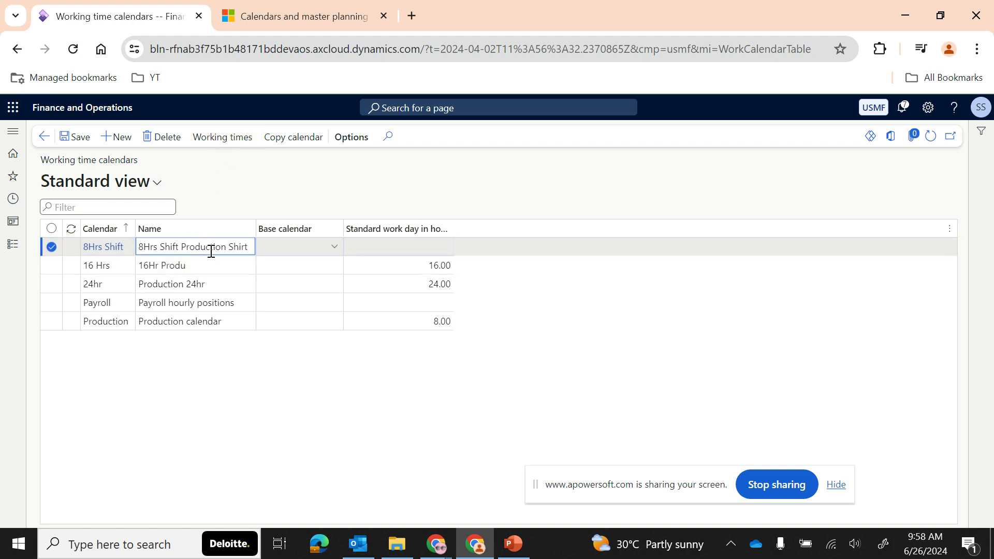
# Examine the available base calendars for 8Hrs Shift and the base calendar column of the existing calendars
pyautogui.click(334, 247)
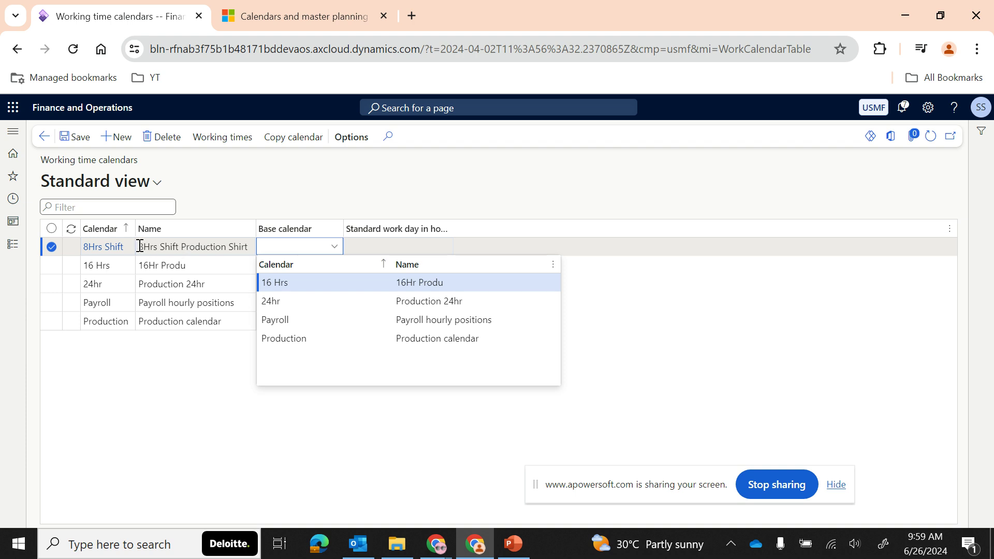
pyautogui.click(206, 264)
pyautogui.click(279, 248)
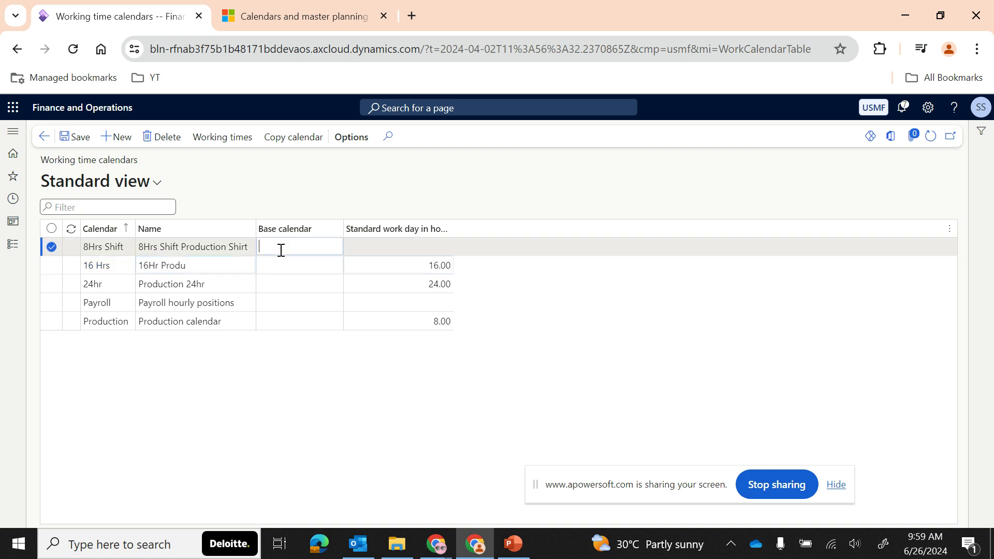
pyautogui.click(165, 269)
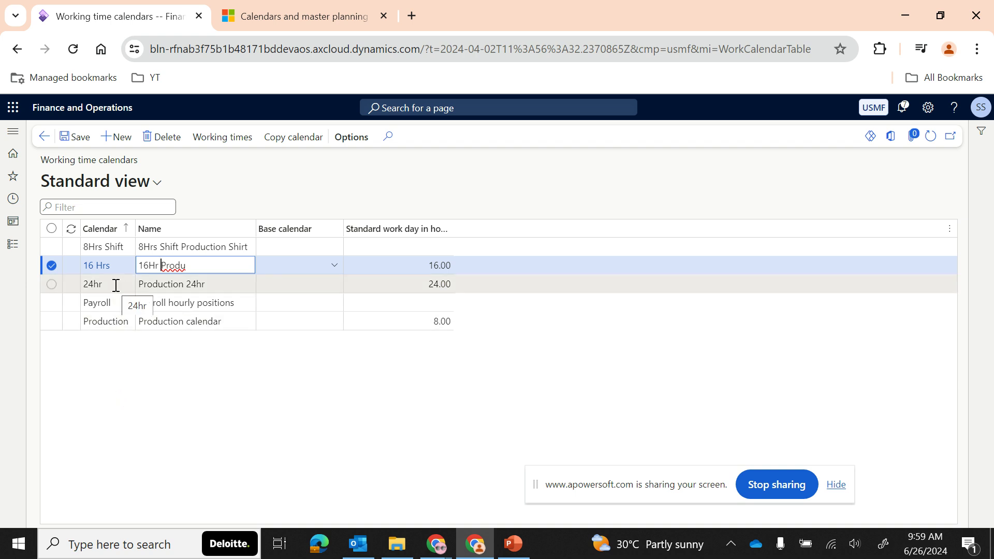
pyautogui.click(312, 231)
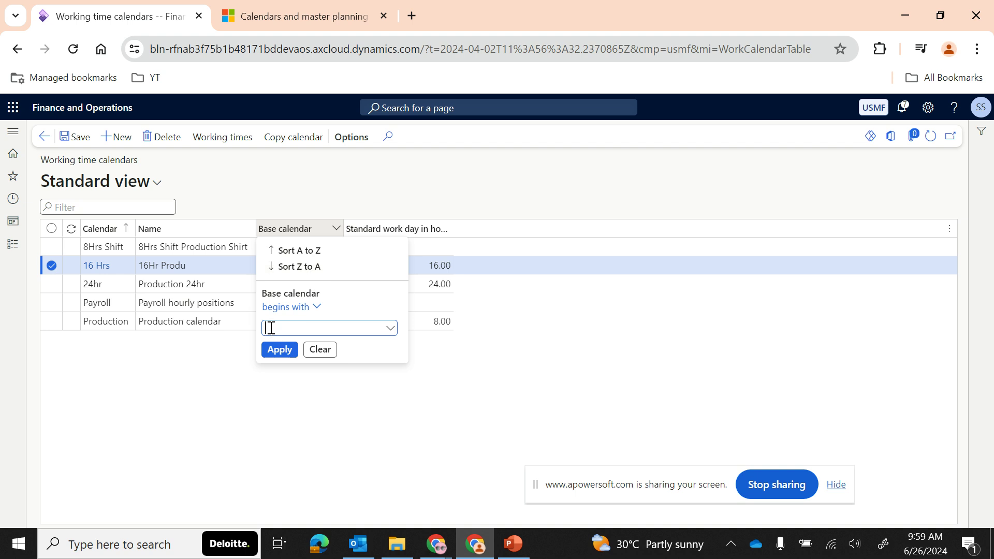
pyautogui.click(222, 355)
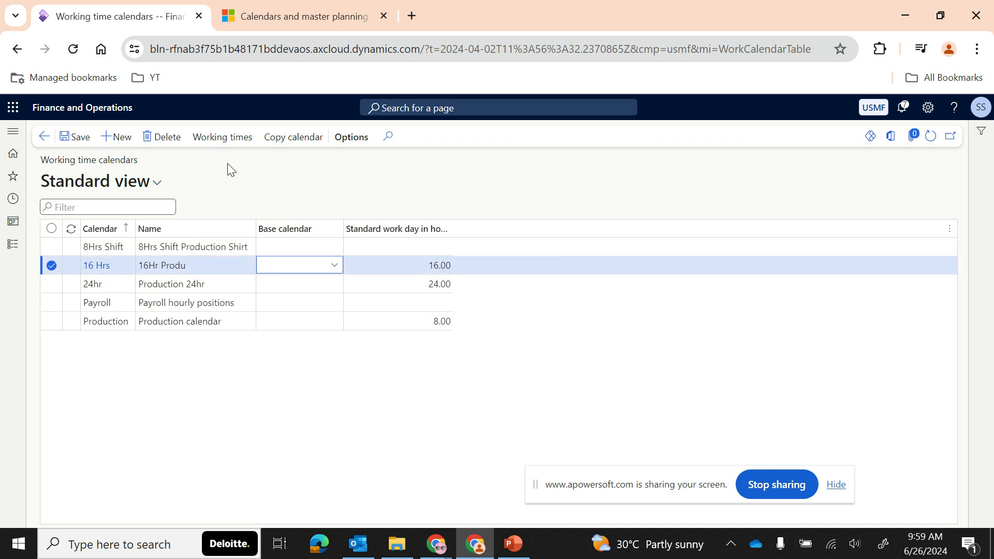
# Set the 8Hrs Shift calendar's standard work day to 8.00 hours and open its working times
pyautogui.click(273, 247)
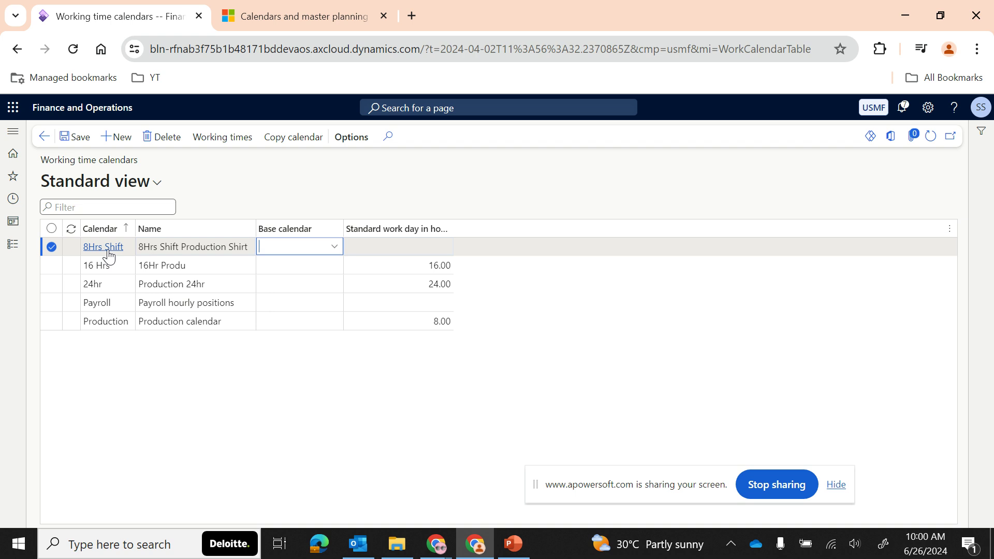
pyautogui.click(400, 247)
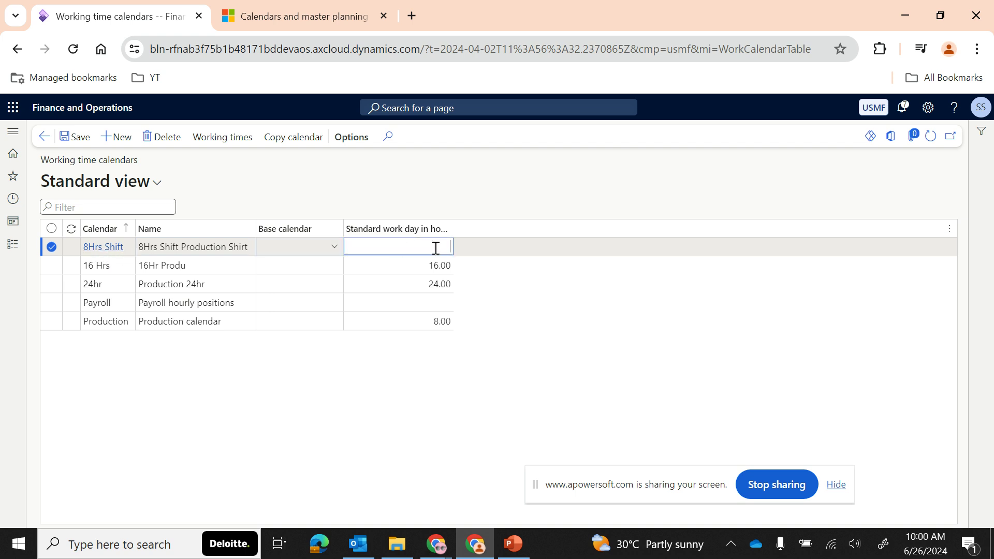
pyautogui.press('Return')
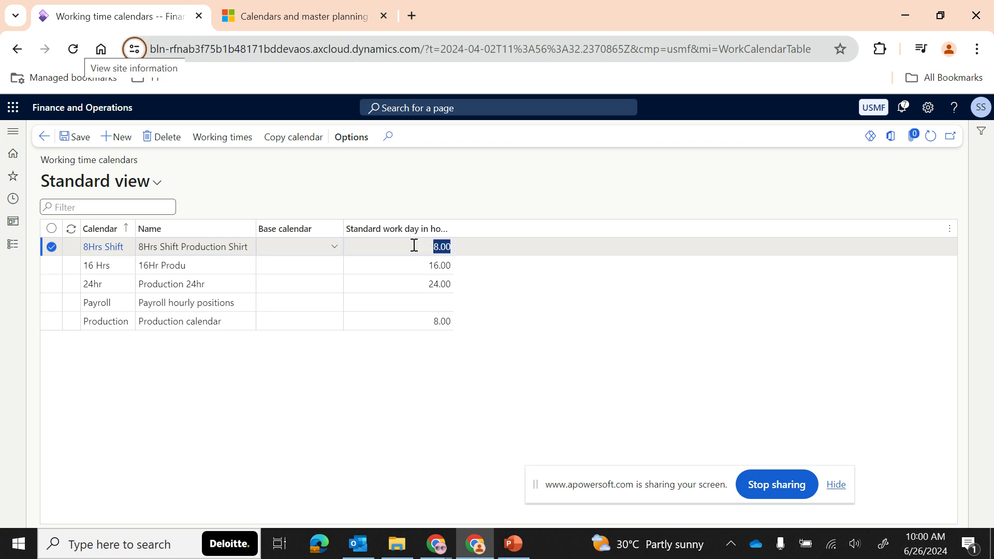
pyautogui.click(224, 141)
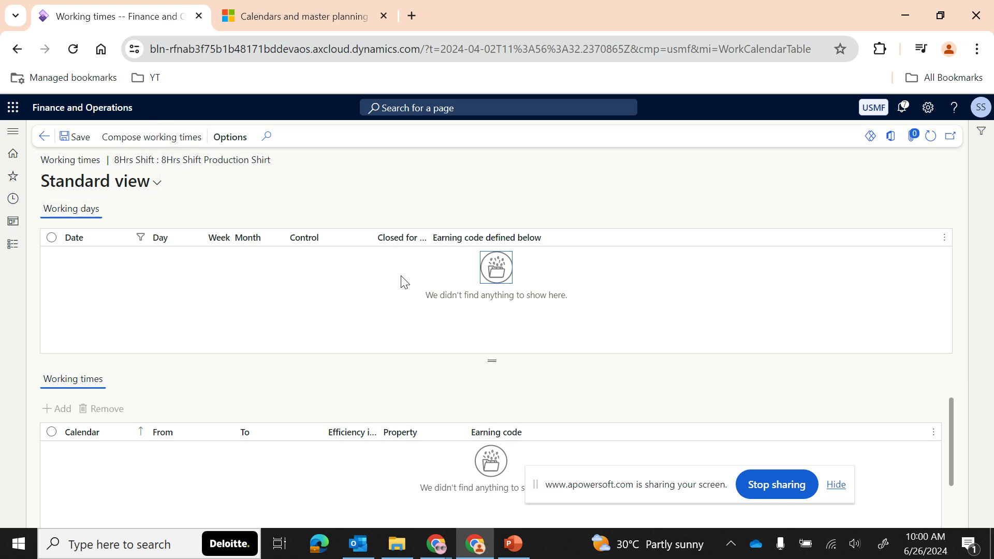
# Review the Composing Working Time slide in PowerPoint and, back in Finance and Operations, the Compose working times parameters for 8Hrs Shift
pyautogui.hotkey('alt', 'Tab')
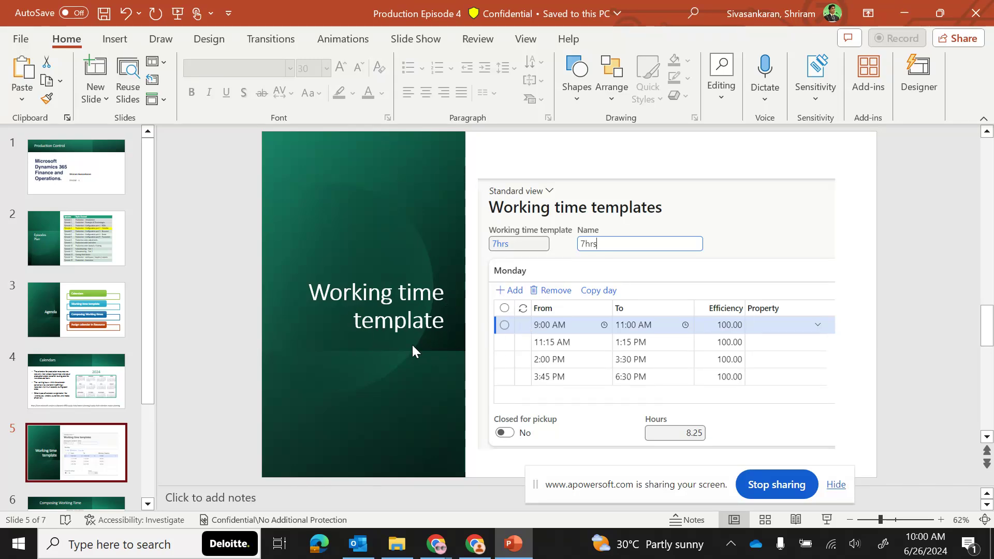
pyautogui.scroll(-1, 412, 346)
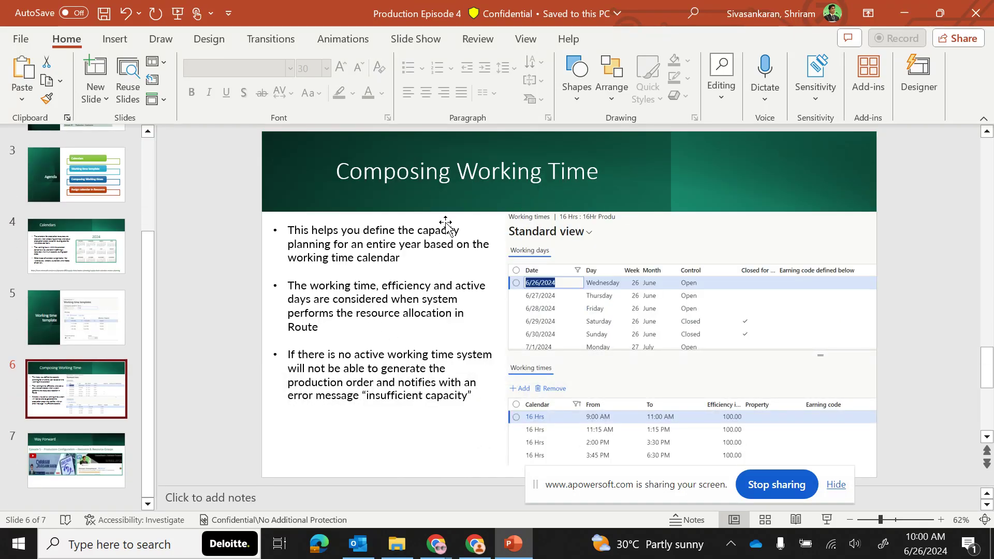
pyautogui.click(333, 172)
pyautogui.hotkey('alt', 'Tab')
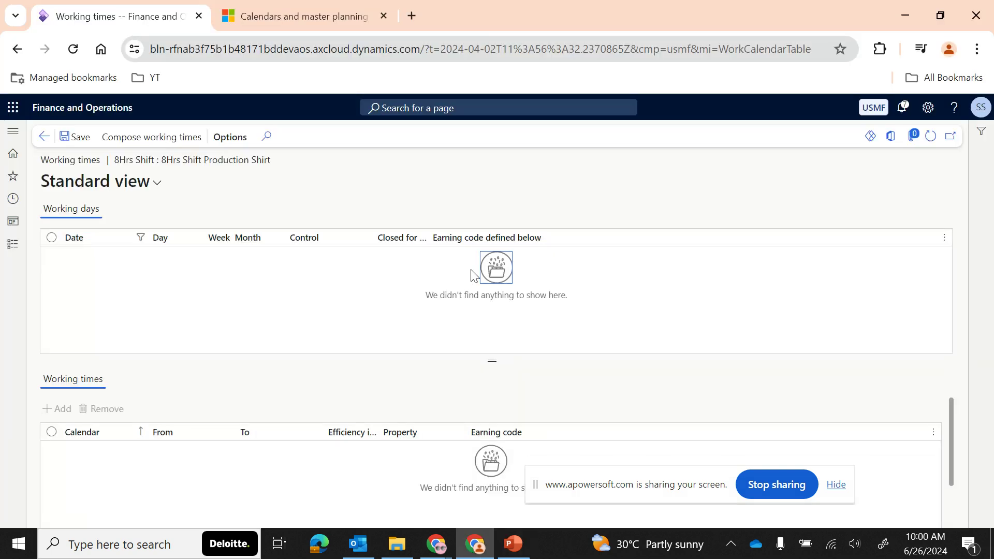
pyautogui.click(155, 143)
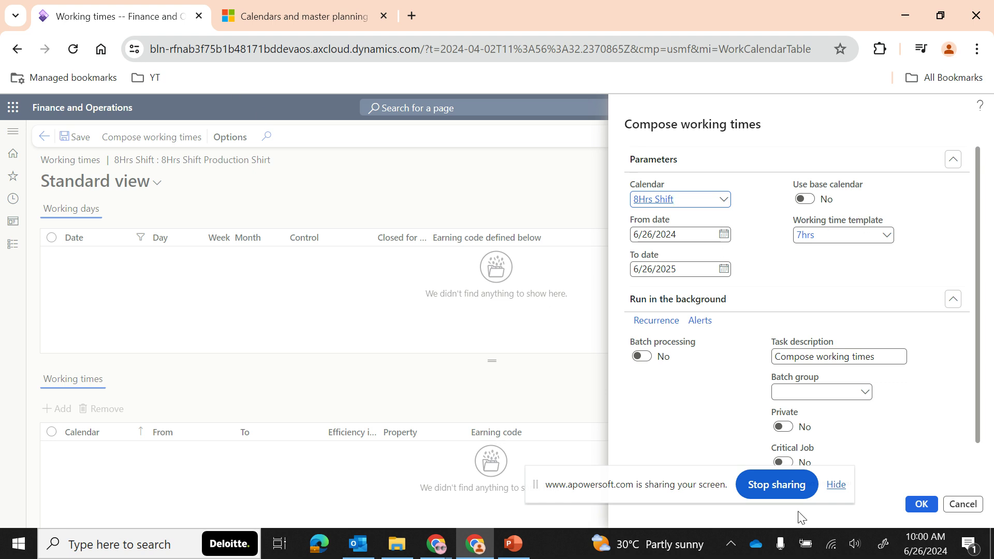
pyautogui.click(962, 505)
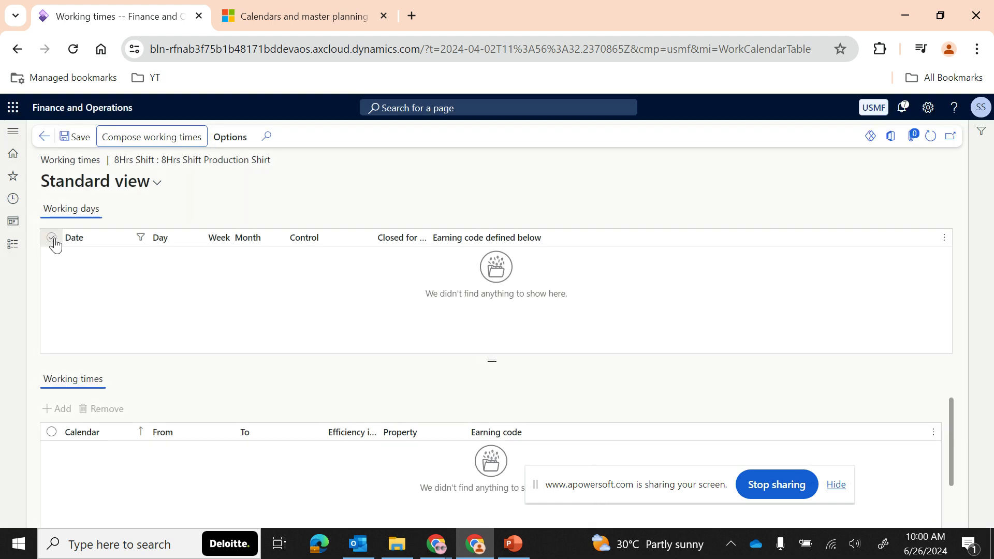
# Open the working time templates page from the Organization administration calendar setup
pyautogui.click(6, 254)
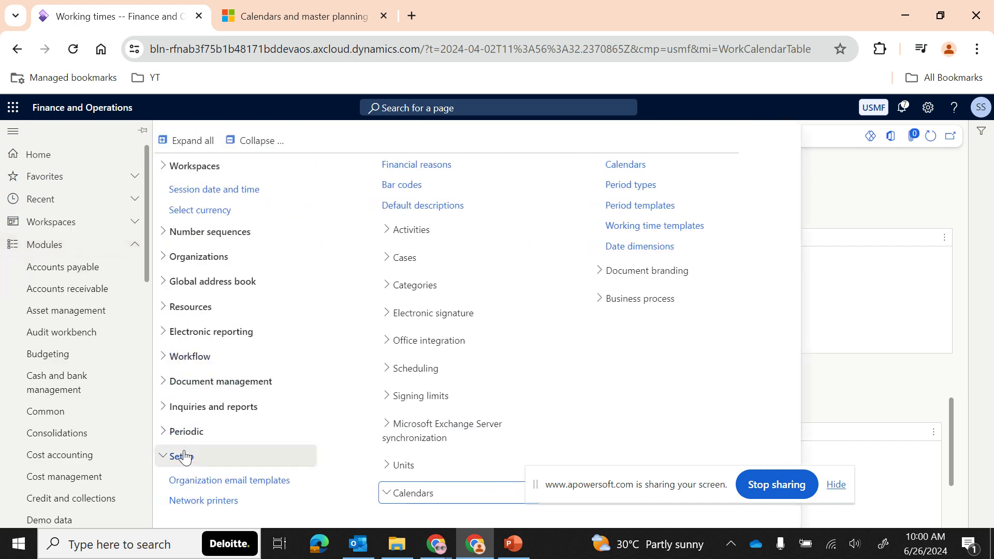
pyautogui.scroll(-5, 83, 456)
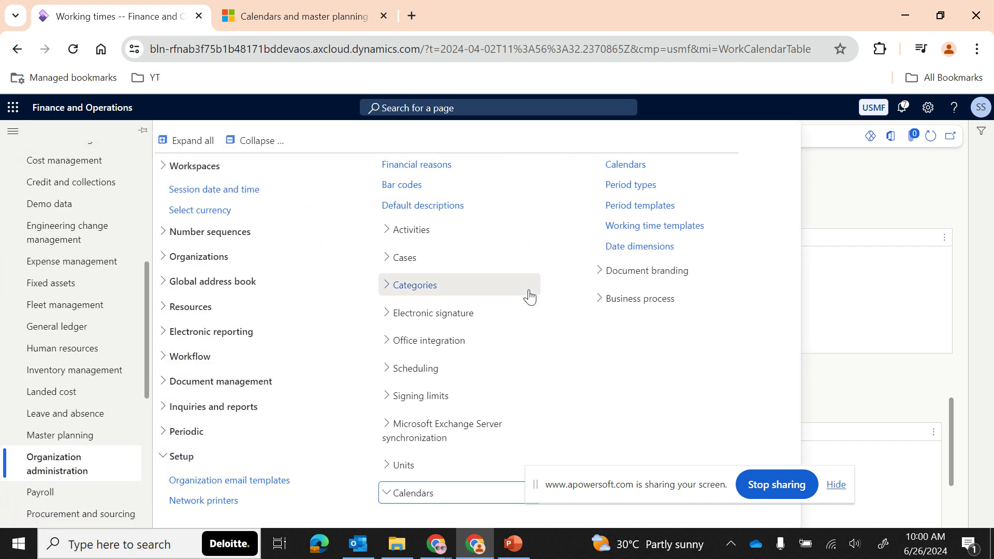
pyautogui.click(640, 228)
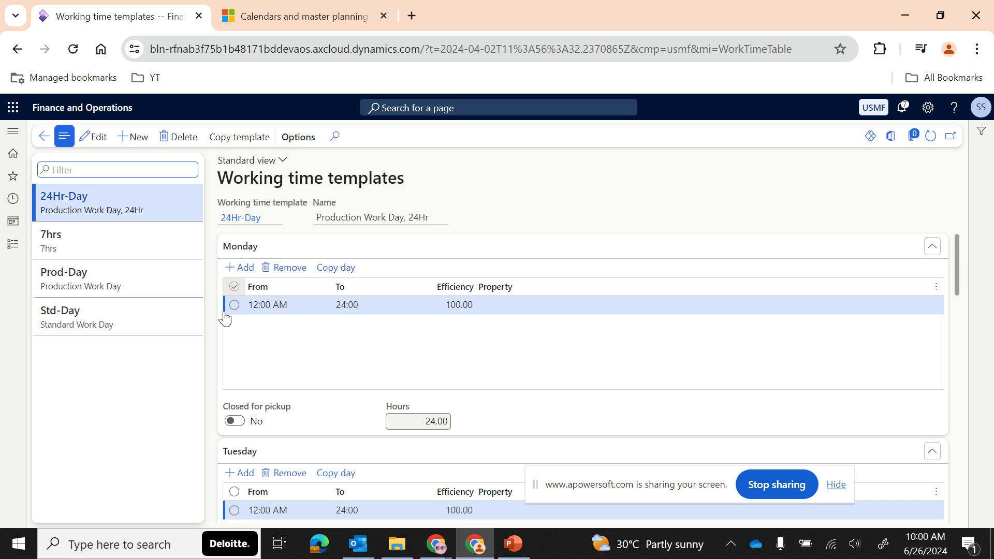
# Collapse all weekday sections and create a working time template with 8Hours as both its ID and name
pyautogui.click(269, 250)
pyautogui.rightClick(269, 250)
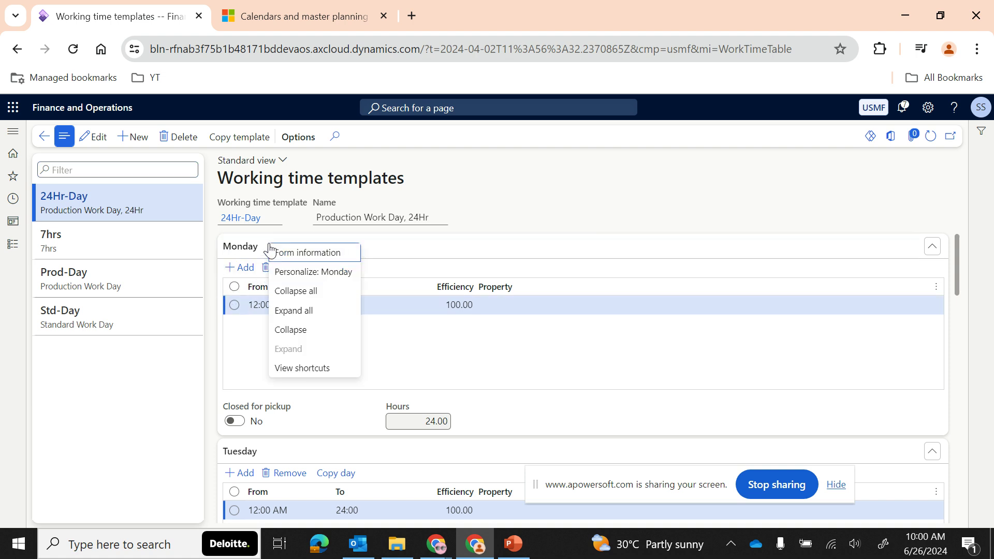
pyautogui.click(298, 289)
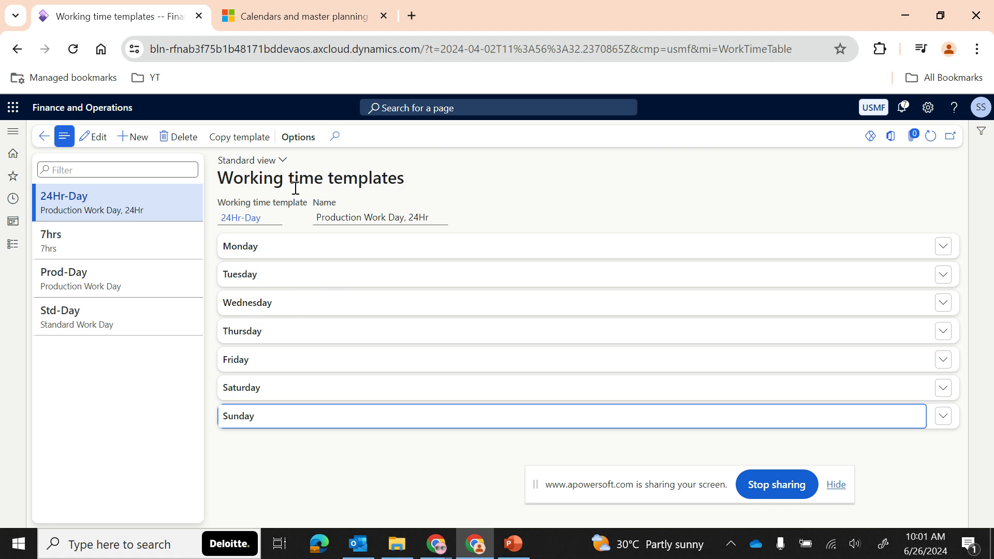
pyautogui.click(137, 145)
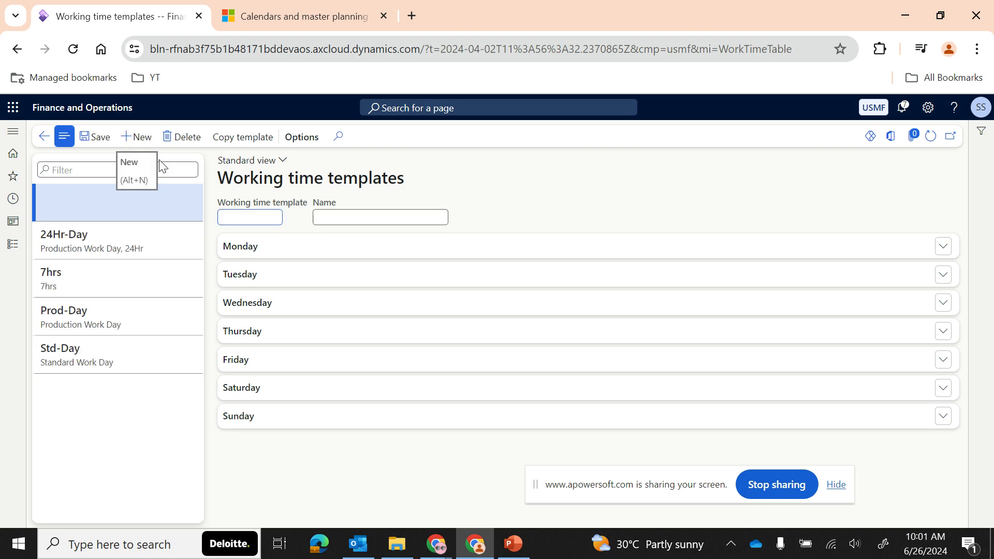
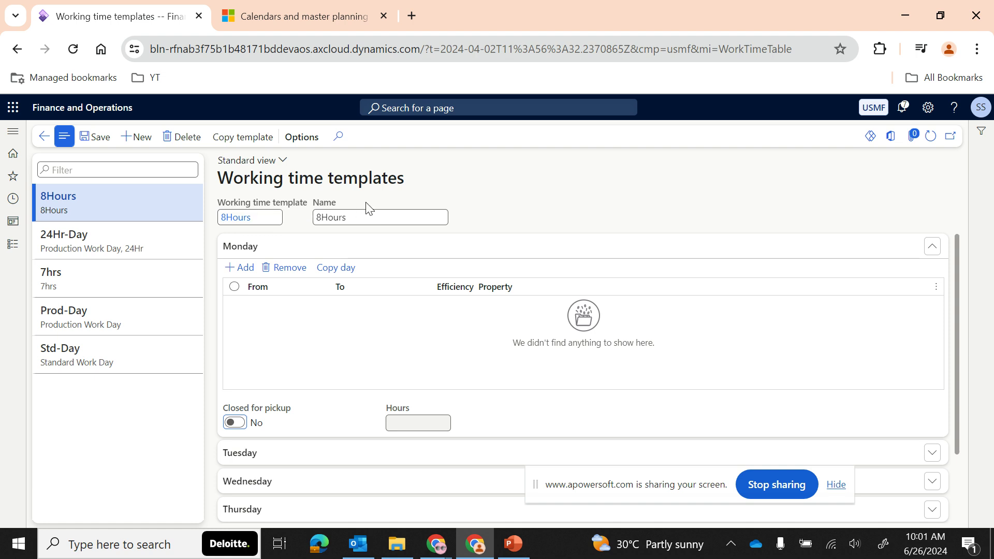
# Add a working time line to Monday in the 8Hours template and set its start time to 9:00 AM
pyautogui.click(239, 267)
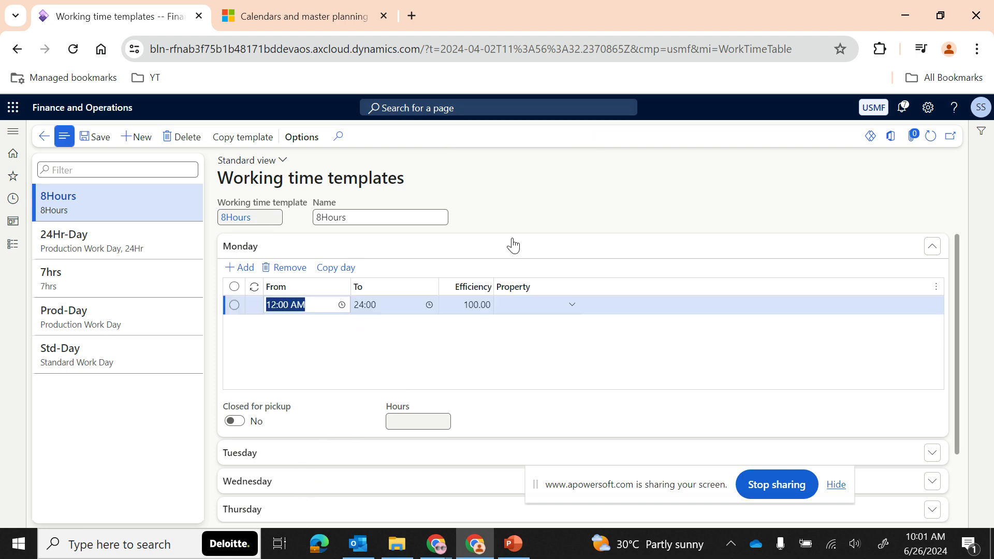
pyautogui.click(342, 305)
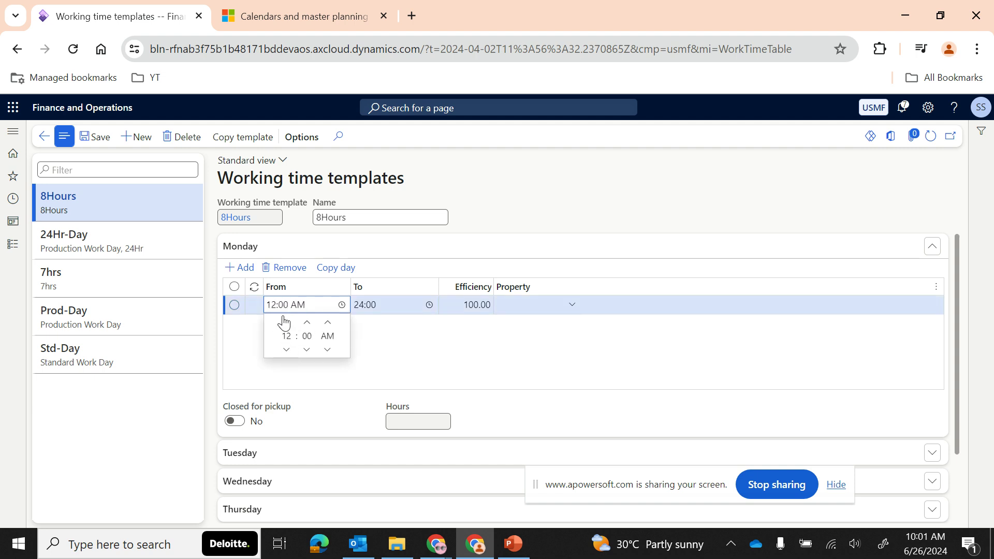
pyautogui.click(273, 305)
pyautogui.write('8:30')
pyautogui.click(274, 306)
pyautogui.press('BackSpace')
pyautogui.write('9')
pyautogui.press('BackSpace')
pyautogui.write('09')
# Set the end time of Monday's 9:00 AM line to 10:30 AM
pyautogui.doubleClick(369, 305)
pyautogui.click(364, 305)
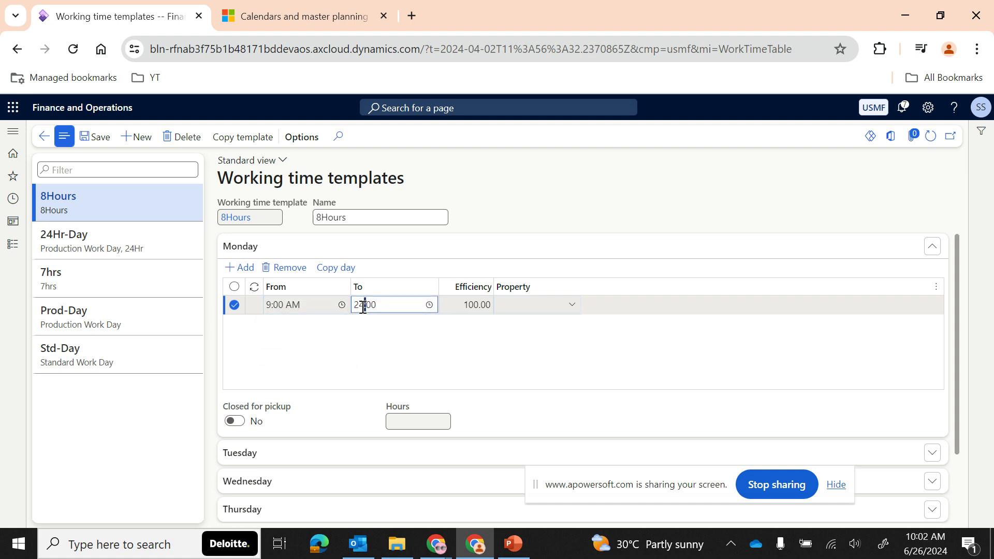
pyautogui.press('BackSpace')
pyautogui.press('BackSpace')
pyautogui.write('10')
pyautogui.press('BackSpace')
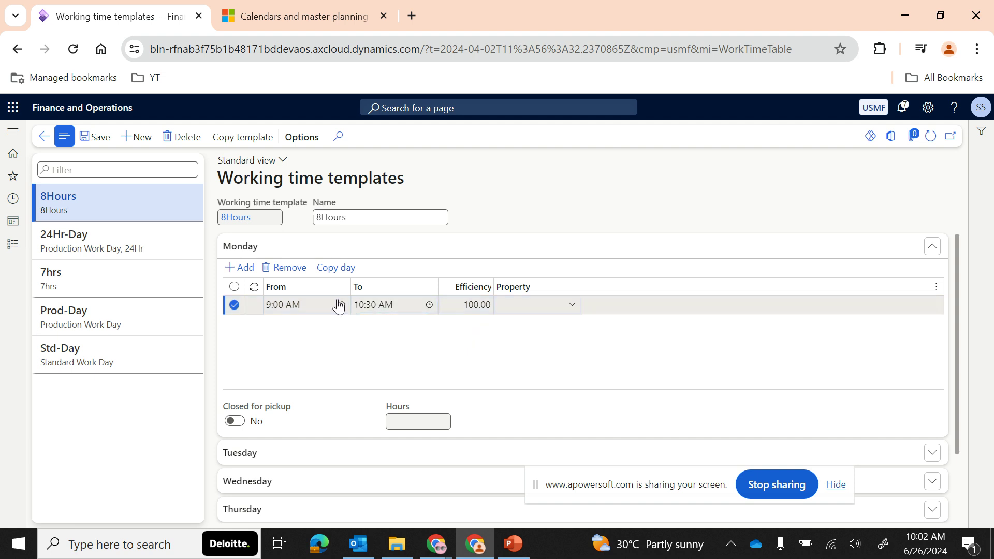
# Add a second Monday working time line and set its start time to 10:45 AM
pyautogui.click(240, 267)
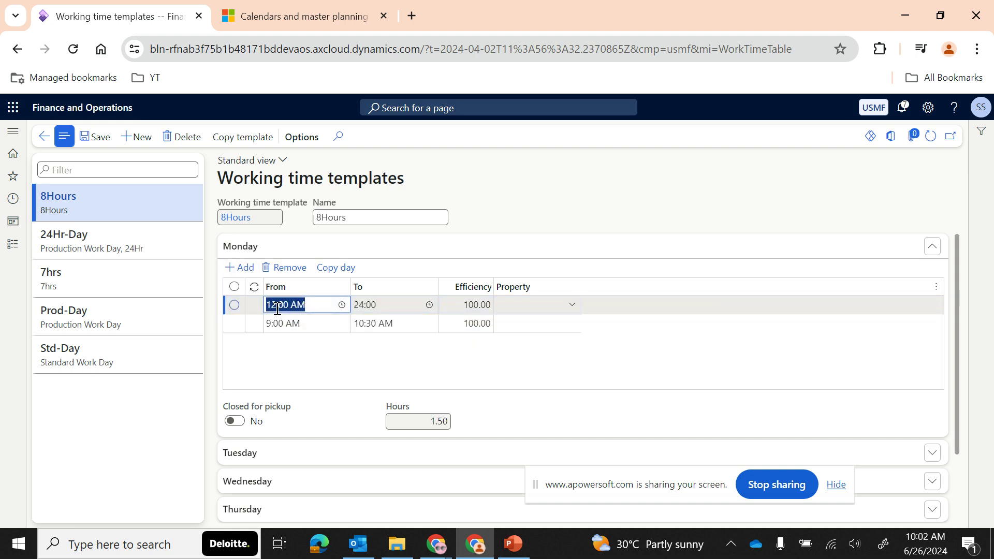
pyautogui.click(278, 309)
pyautogui.press('BackSpace')
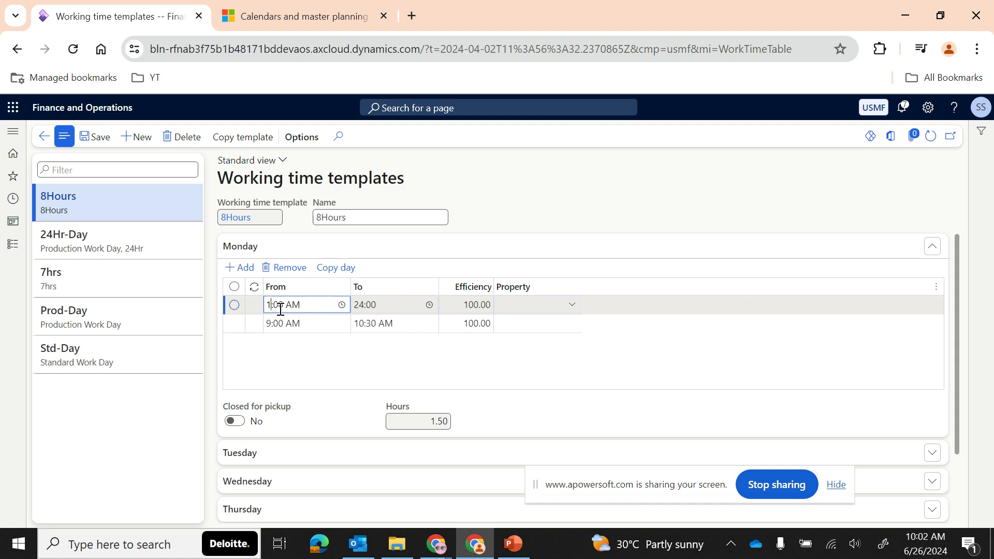
pyautogui.write('1')
pyautogui.press('BackSpace')
pyautogui.write('0')
pyautogui.press('Right')
pyautogui.press('Delete')
pyautogui.press('Delete')
pyautogui.write('45')
# Set the end time of Monday's 10:45 AM line to 12:30 PM and save the template
pyautogui.click(363, 306)
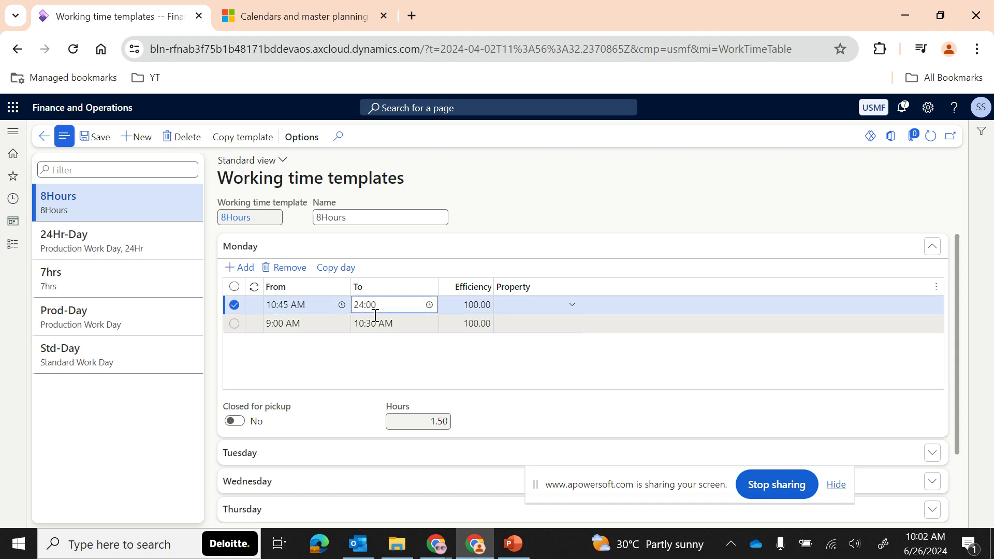
pyautogui.press('BackSpace')
pyautogui.press('BackSpace')
pyautogui.write('2')
pyautogui.write('M')
pyautogui.press('Tab')
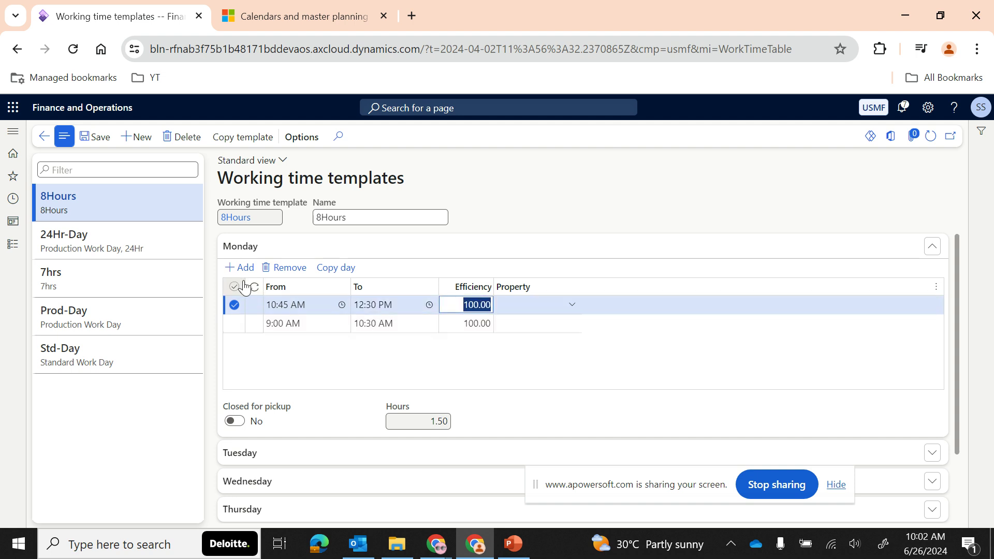
pyautogui.click(100, 137)
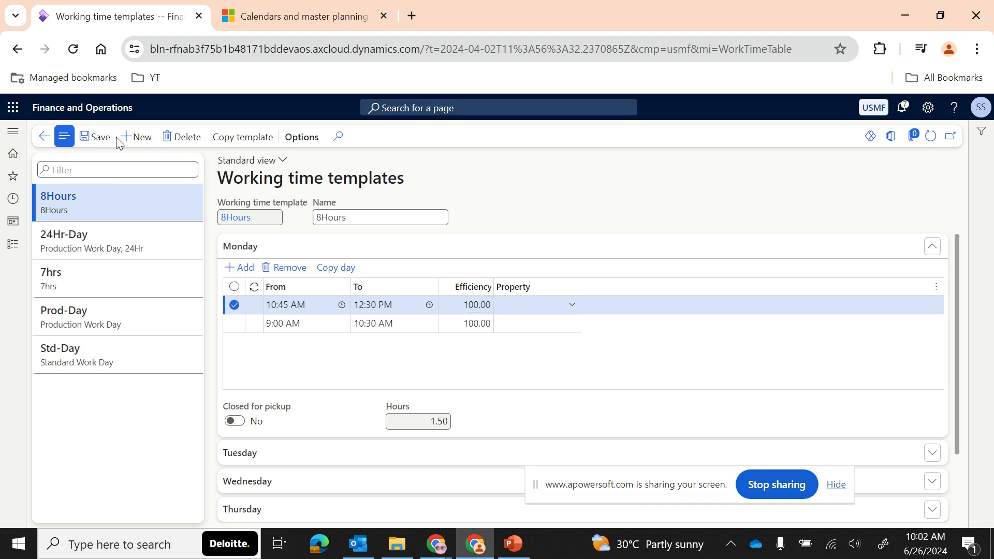
# Add a third Monday working time line from 1:30 PM to 3:30 PM and save the template
pyautogui.click(239, 267)
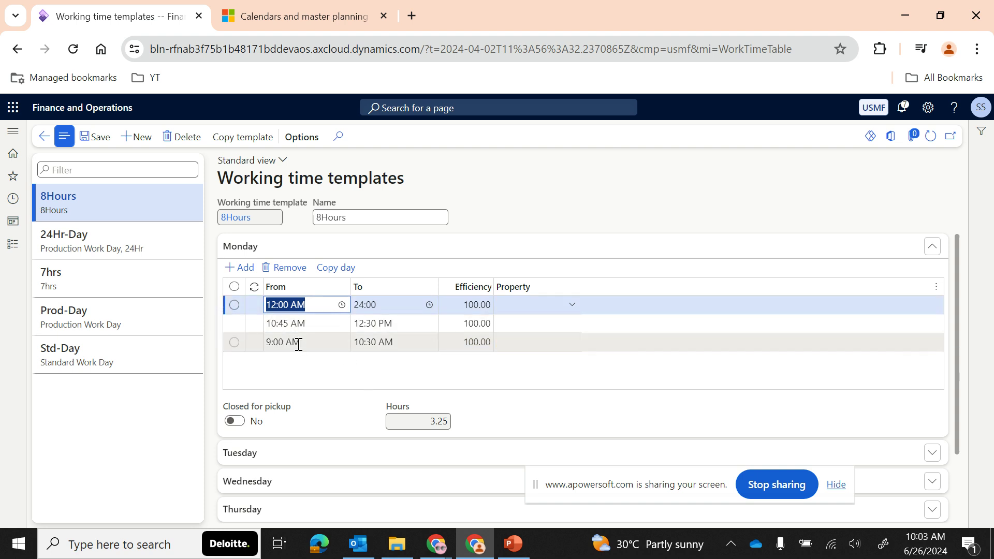
pyautogui.click(428, 424)
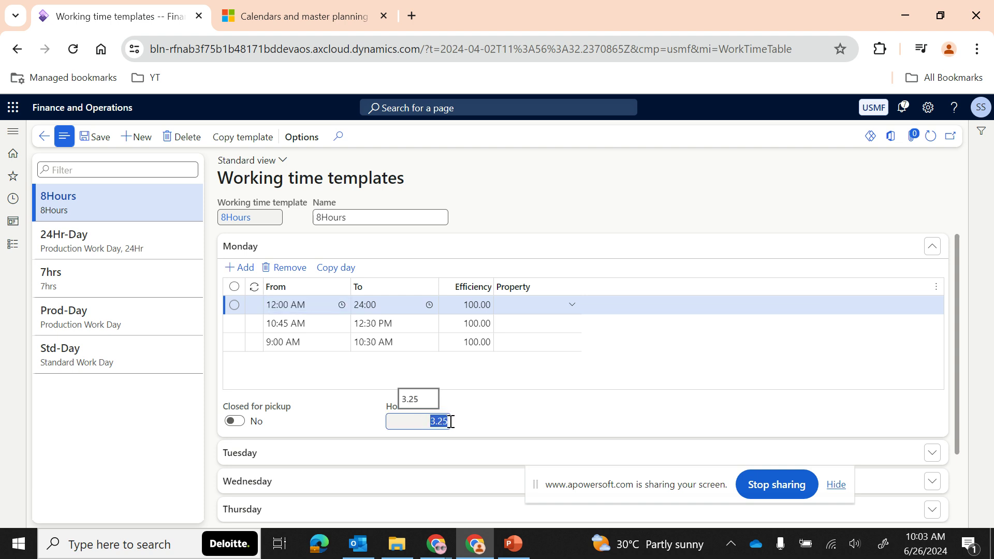
pyautogui.click(277, 306)
pyautogui.press('BackSpace')
pyautogui.write(':3')
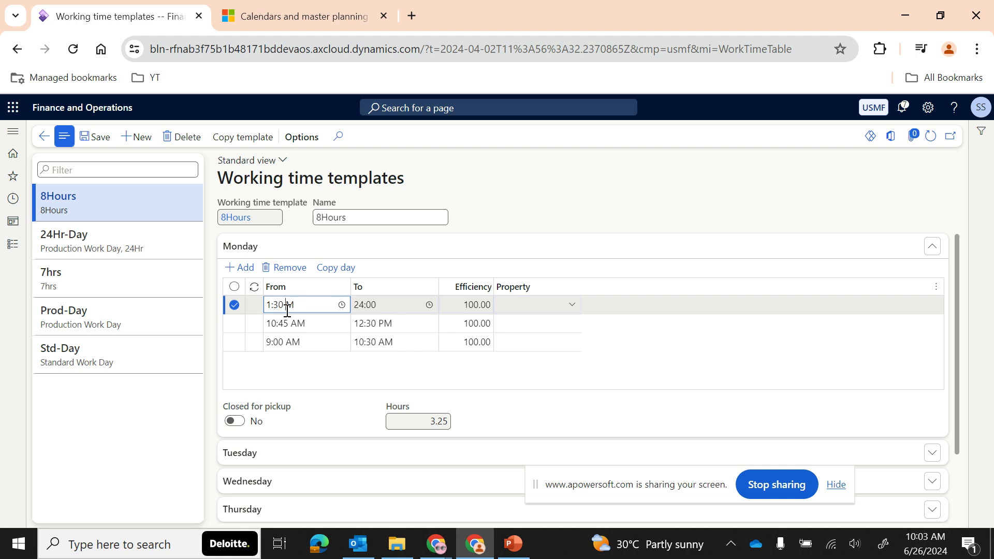
pyautogui.click(362, 304)
pyautogui.press('BackSpace')
pyautogui.press('BackSpace')
pyautogui.write('03:30')
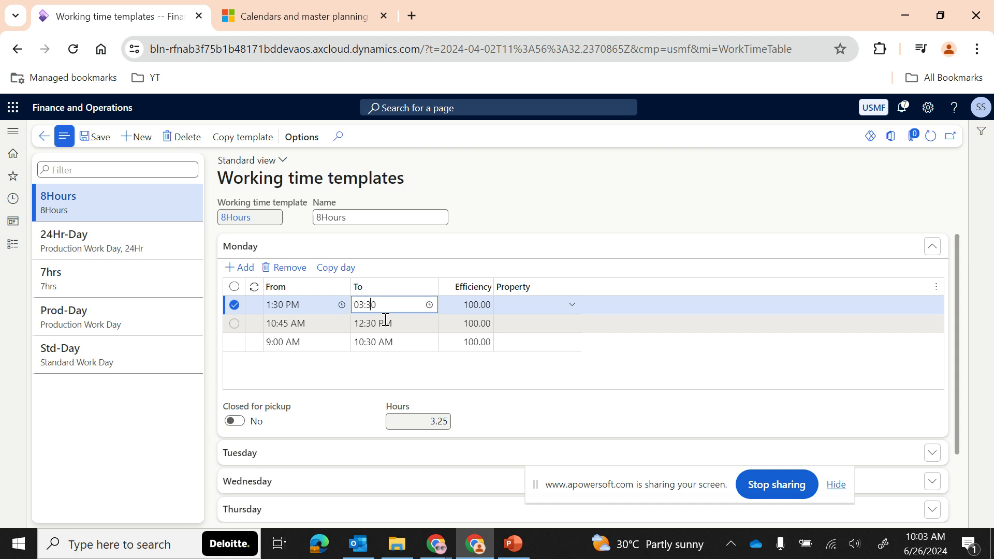
pyautogui.click(355, 373)
pyautogui.write('PM')
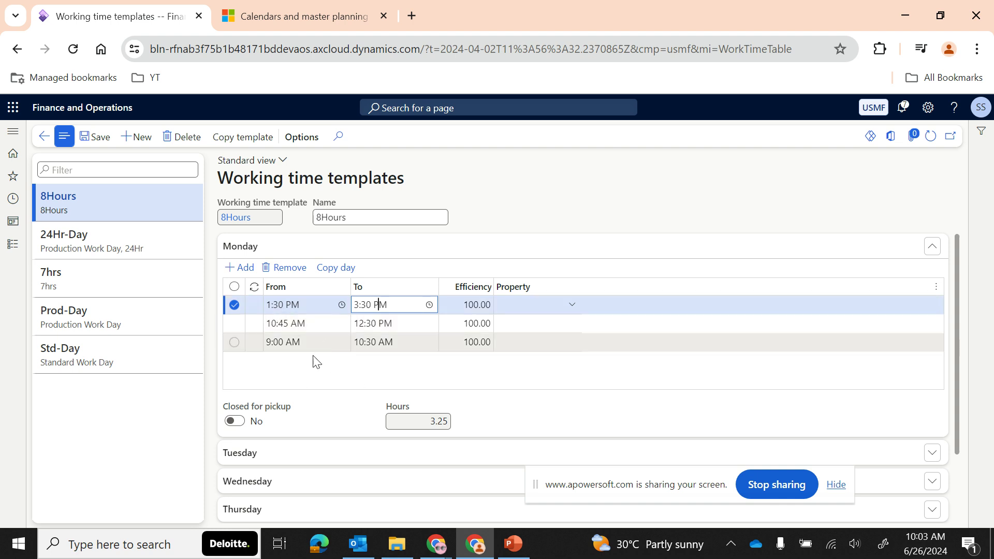
pyautogui.click(93, 137)
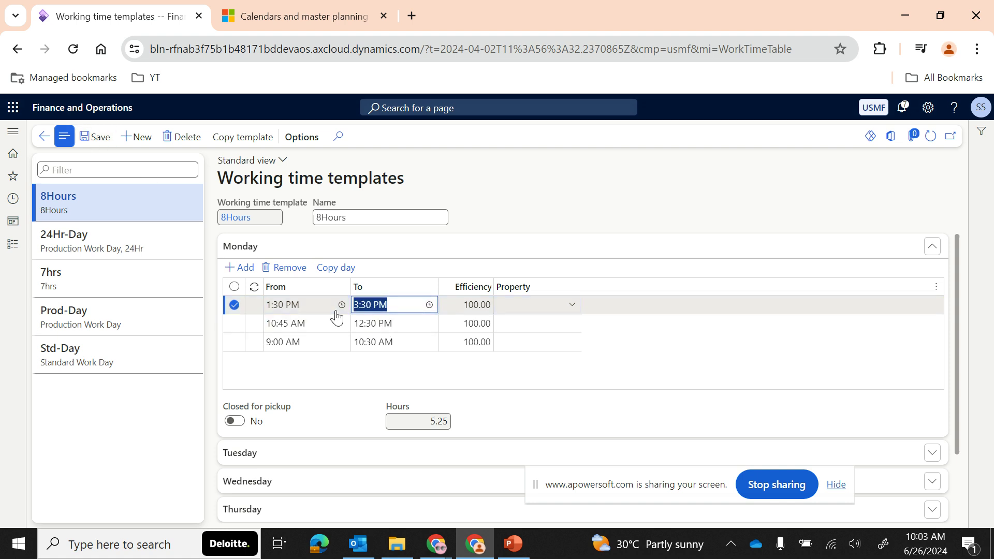
# Add a fourth Monday working time line and set its start time to 3:45 PM
pyautogui.click(243, 268)
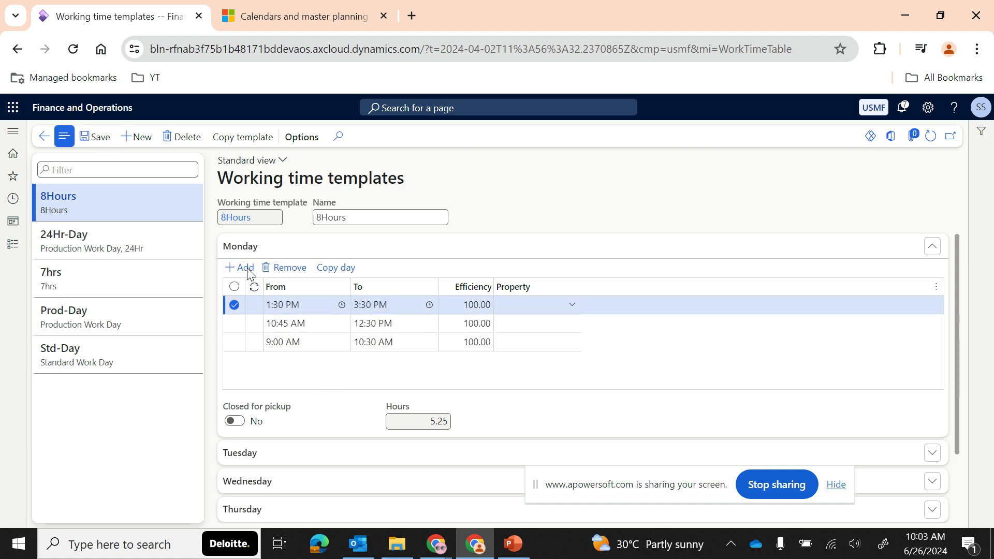
pyautogui.click(274, 305)
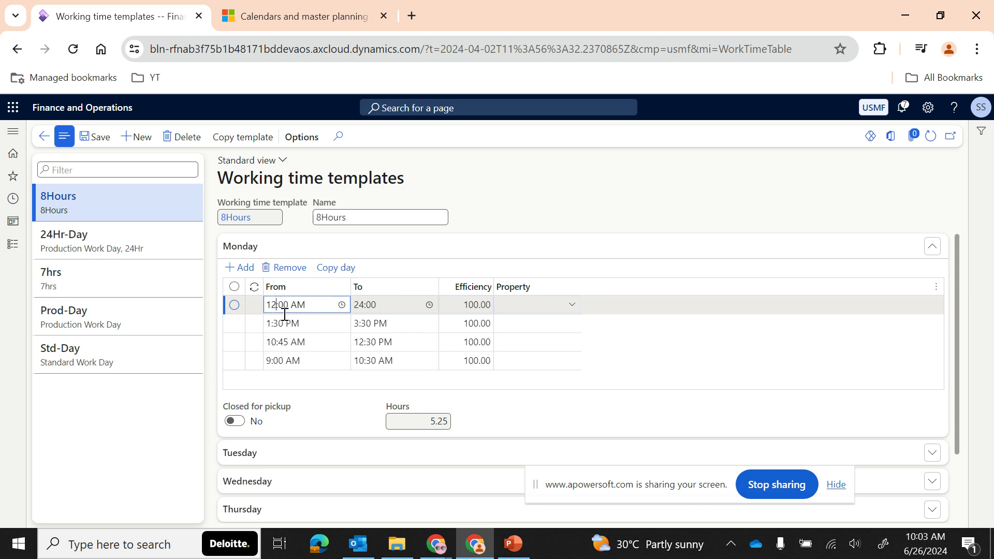
pyautogui.press('BackSpace')
pyautogui.press('BackSpace')
pyautogui.write('03')
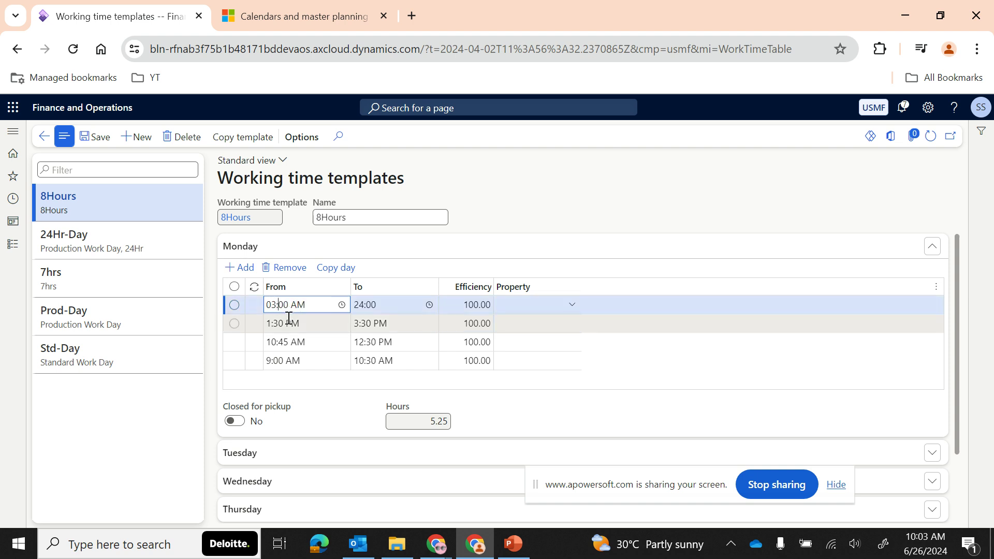
pyautogui.press('BackSpace')
pyautogui.write('45')
pyautogui.press('Delete')
pyautogui.write('P')
# Set the end time of Monday's 3:45 PM line to 6:00 PM and save the template
pyautogui.doubleClick(360, 306)
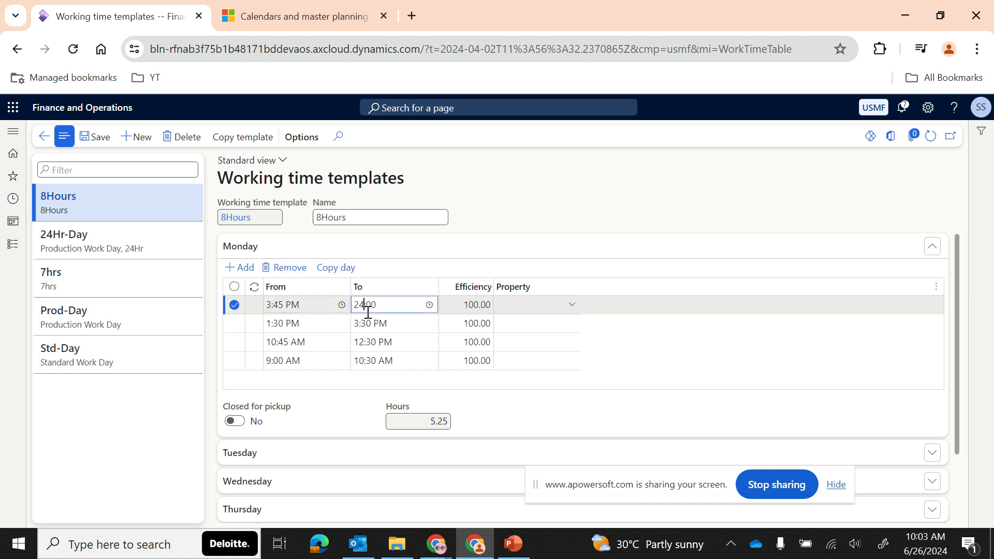
pyautogui.press('BackSpace')
pyautogui.write('6')
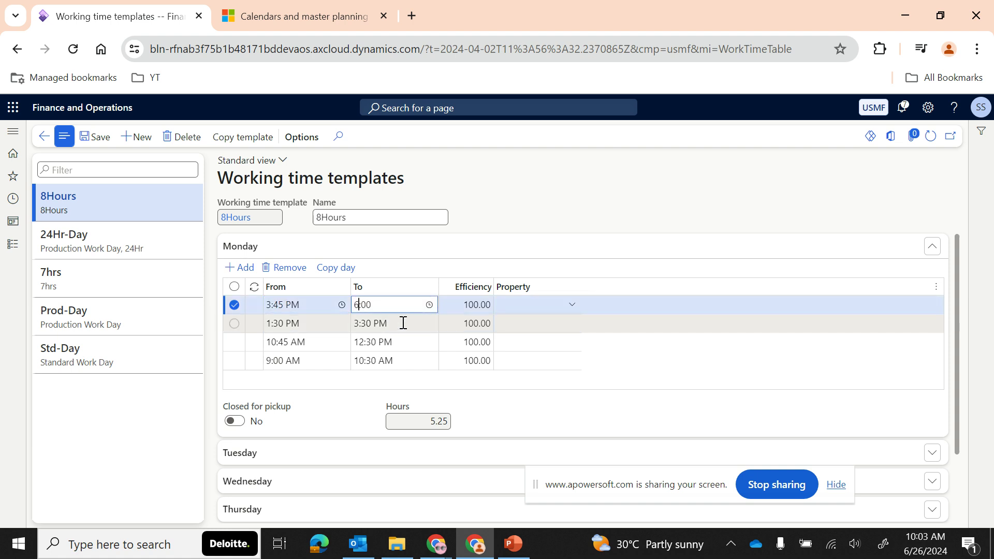
pyautogui.write('M')
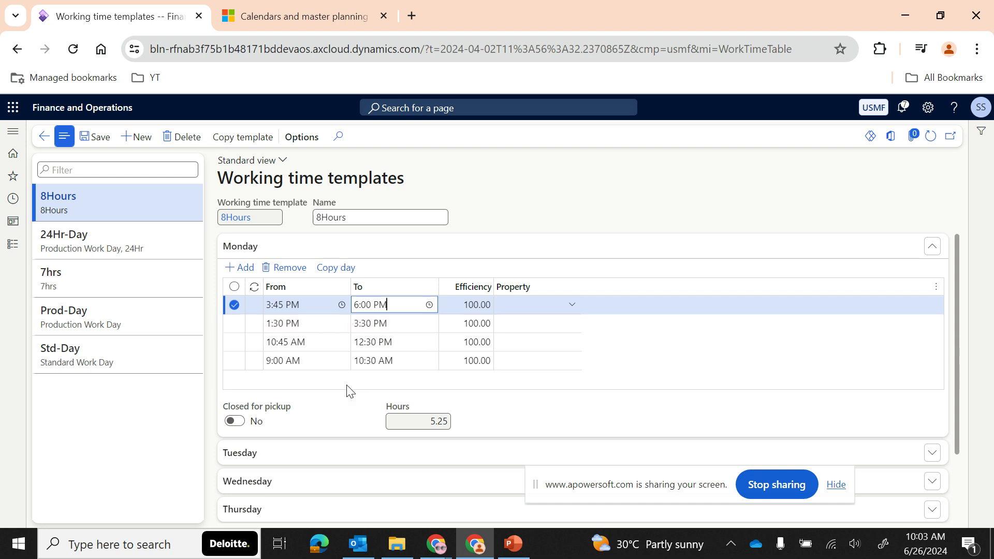
pyautogui.click(94, 137)
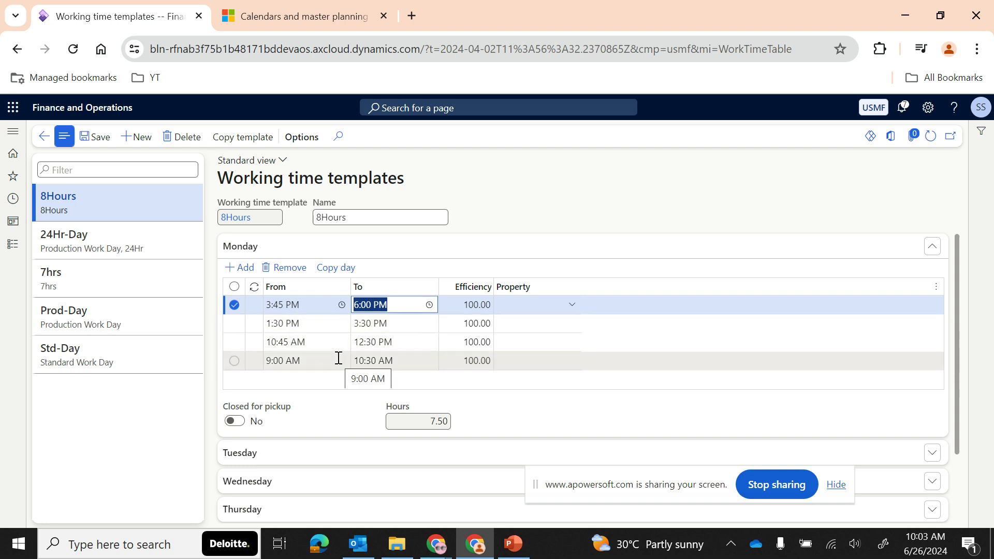
# Copy Monday's working times to Tuesday without copying the property
pyautogui.scroll(-3, 340, 381)
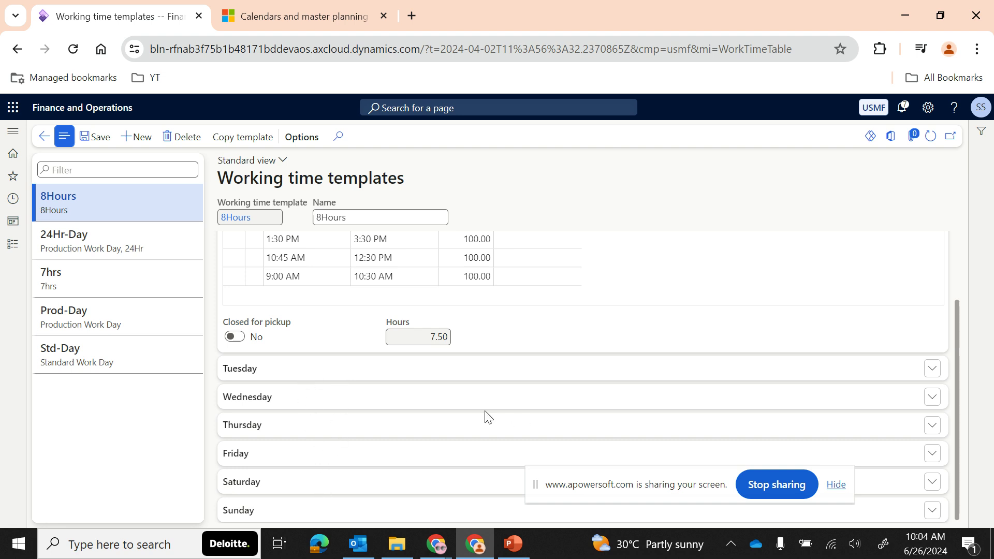
pyautogui.scroll(3, 338, 350)
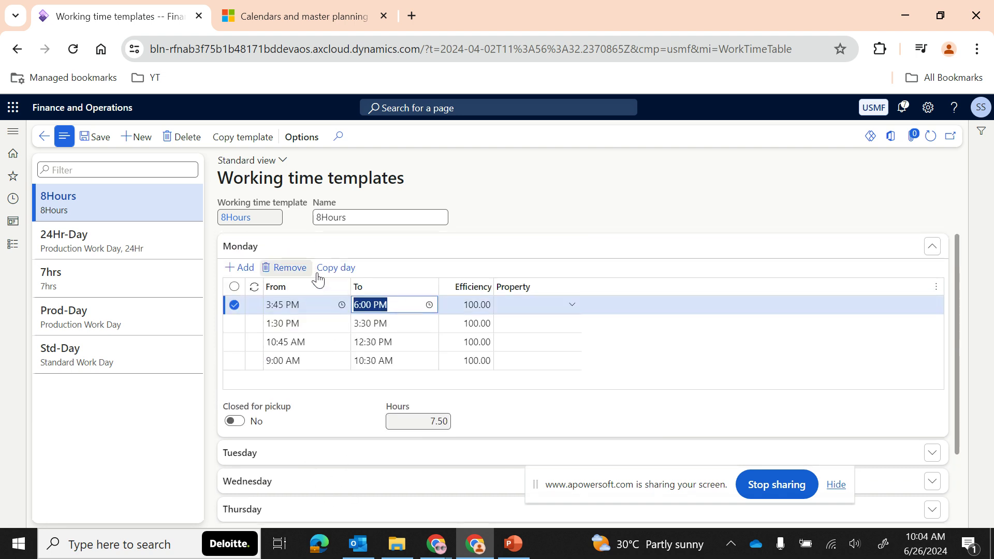
pyautogui.click(339, 273)
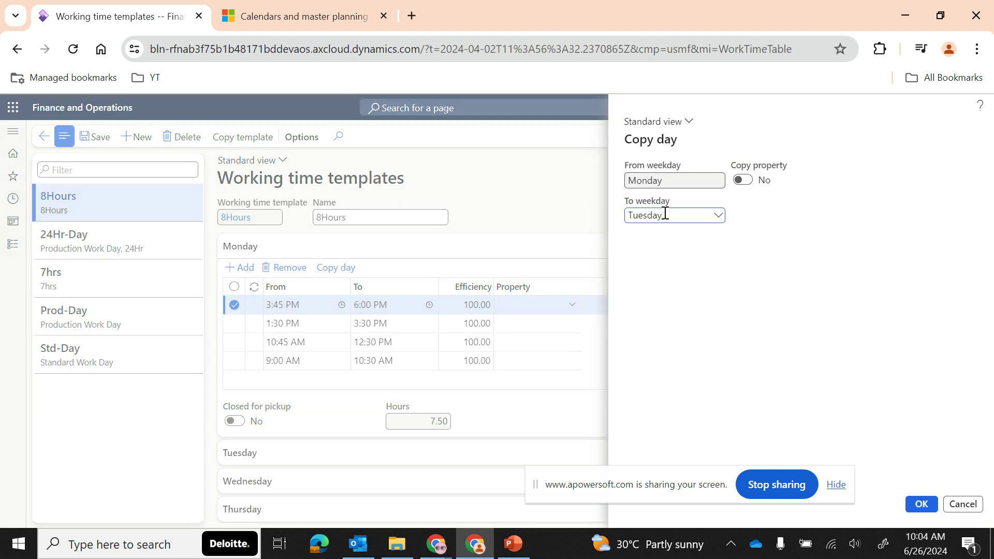
pyautogui.click(920, 510)
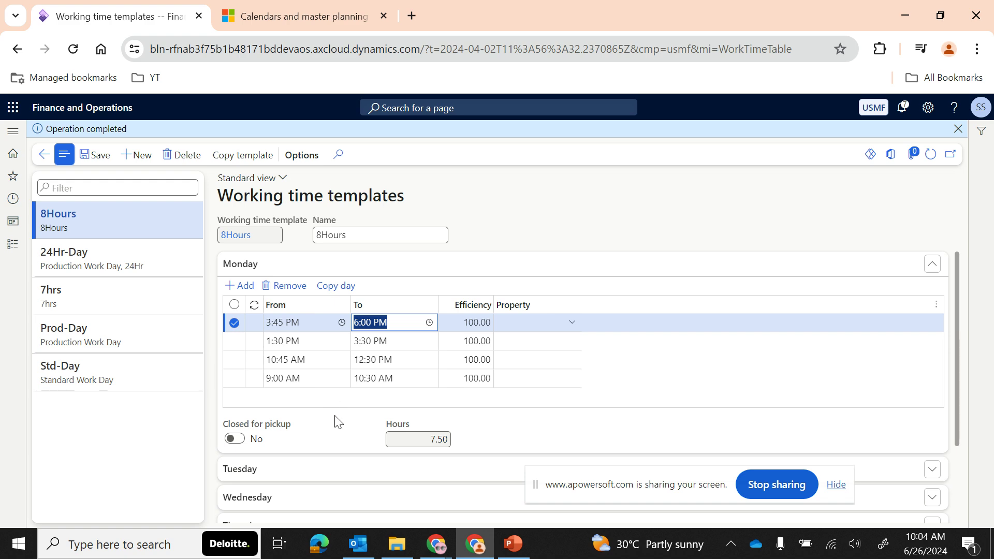
# Expand the Tuesday and Wednesday sections and copy Tuesday's working times to Wednesday
pyautogui.scroll(-2, 335, 423)
pyautogui.click(308, 384)
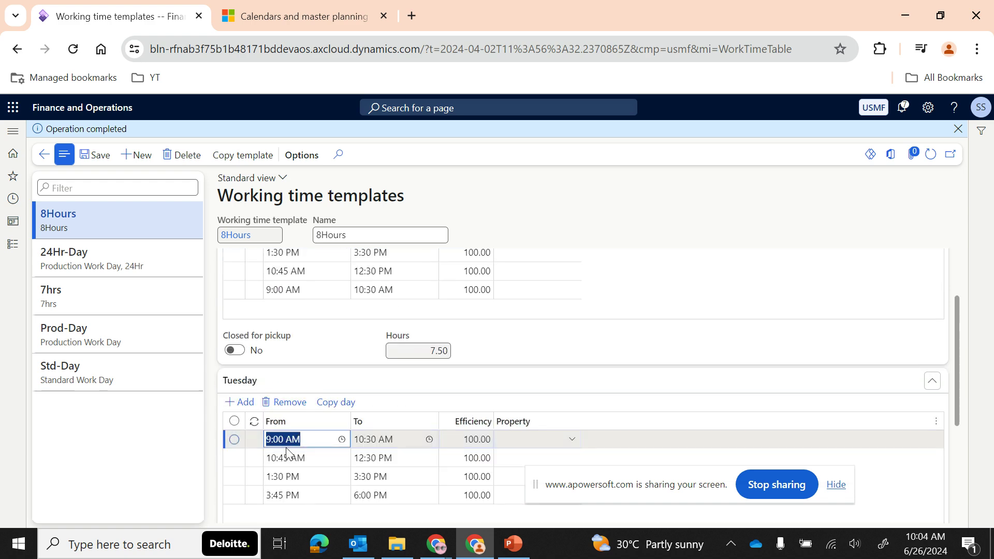
pyautogui.scroll(-3, 330, 400)
pyautogui.click(277, 401)
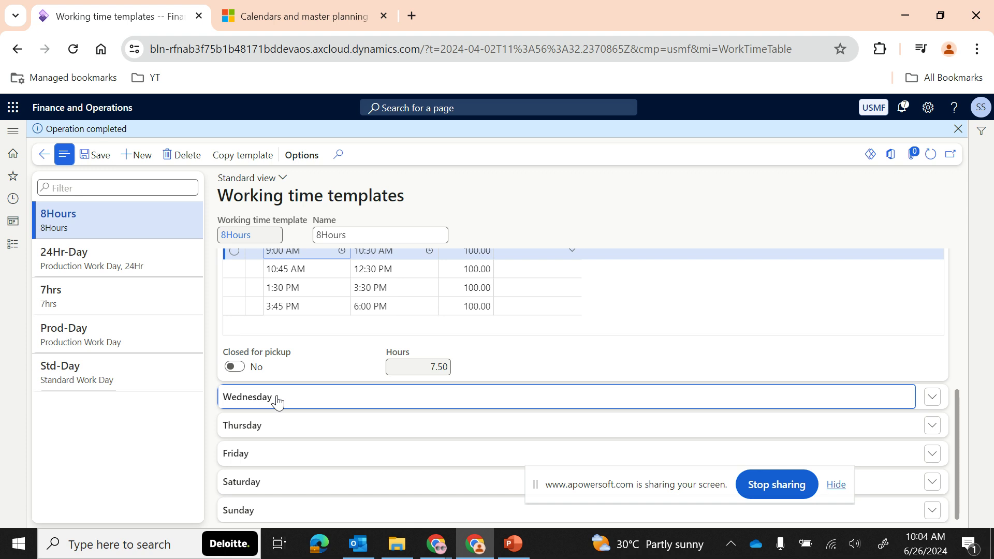
pyautogui.scroll(4, 295, 380)
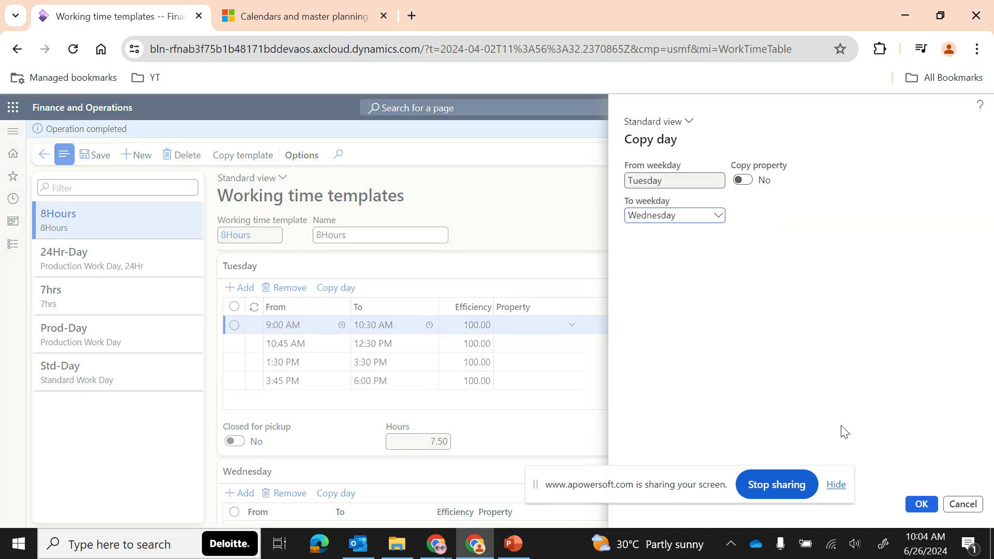
pyautogui.click(921, 504)
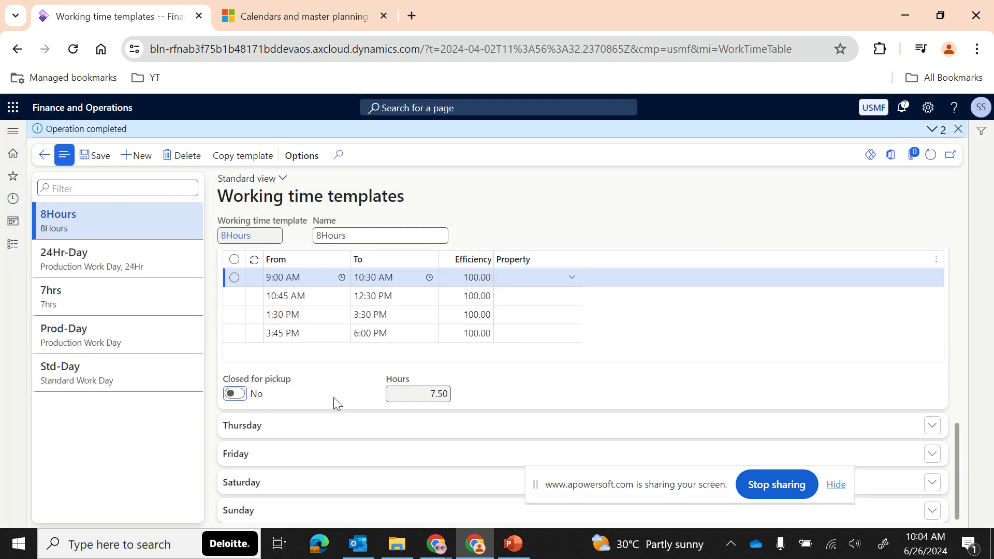
# Expand the Thursday section and copy Wednesday's working times to Thursday
pyautogui.click(295, 426)
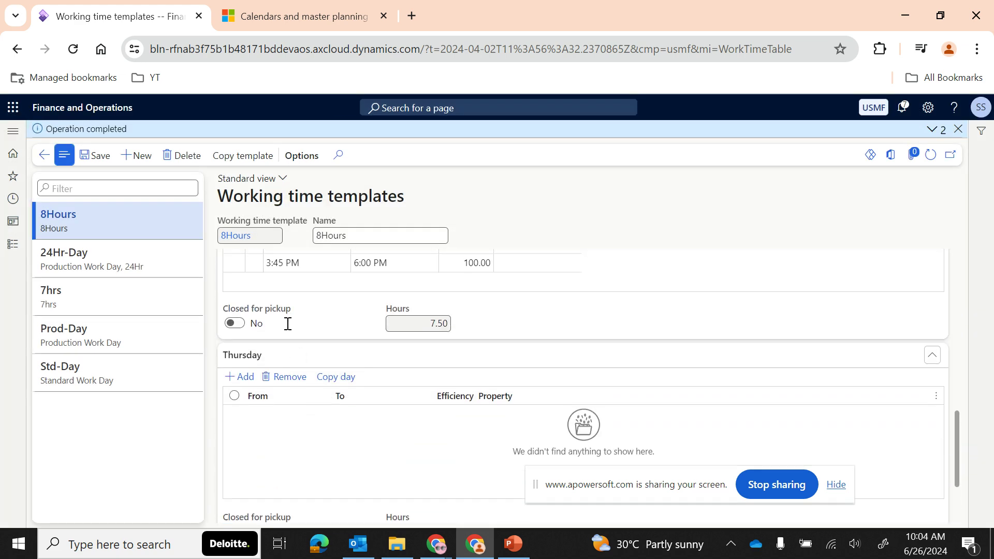
pyautogui.scroll(4, 288, 324)
pyautogui.click(336, 388)
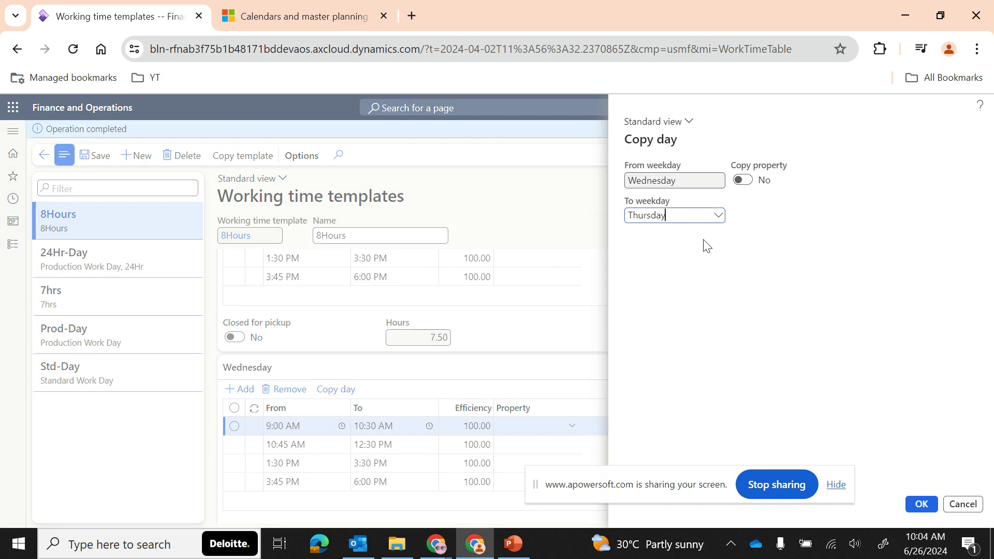
pyautogui.click(914, 504)
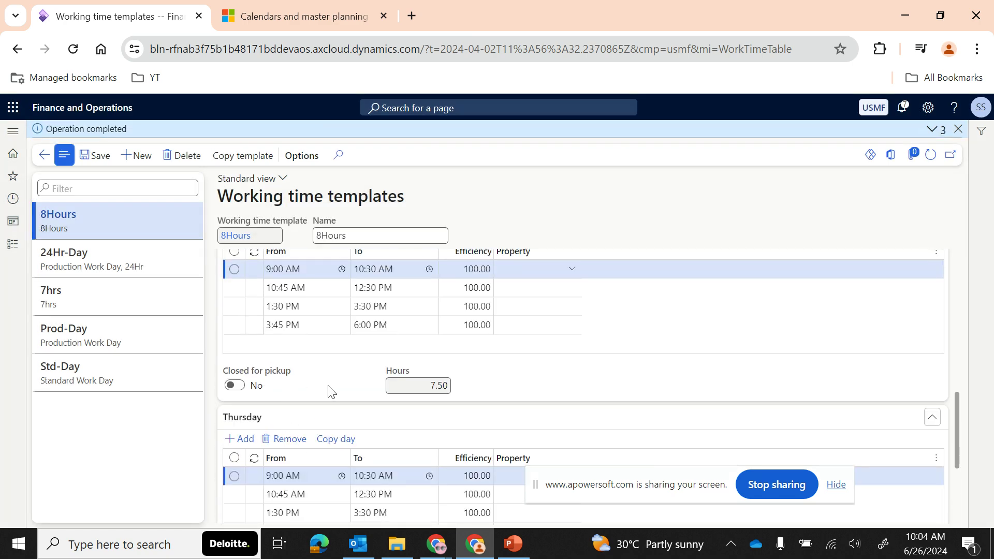
# Copy Thursday's working times to Friday without copying the property
pyautogui.scroll(-3, 328, 390)
pyautogui.scroll(3, 284, 368)
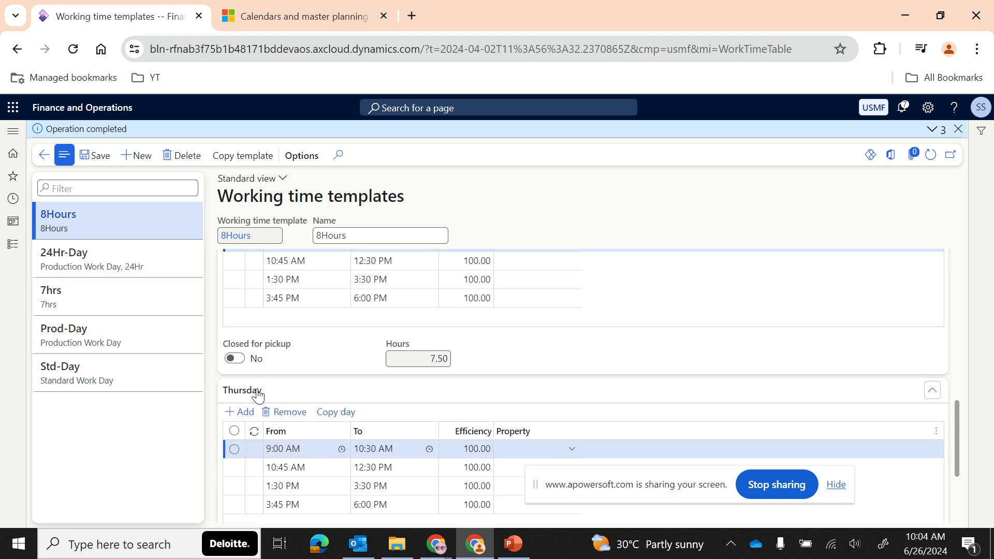
pyautogui.click(336, 412)
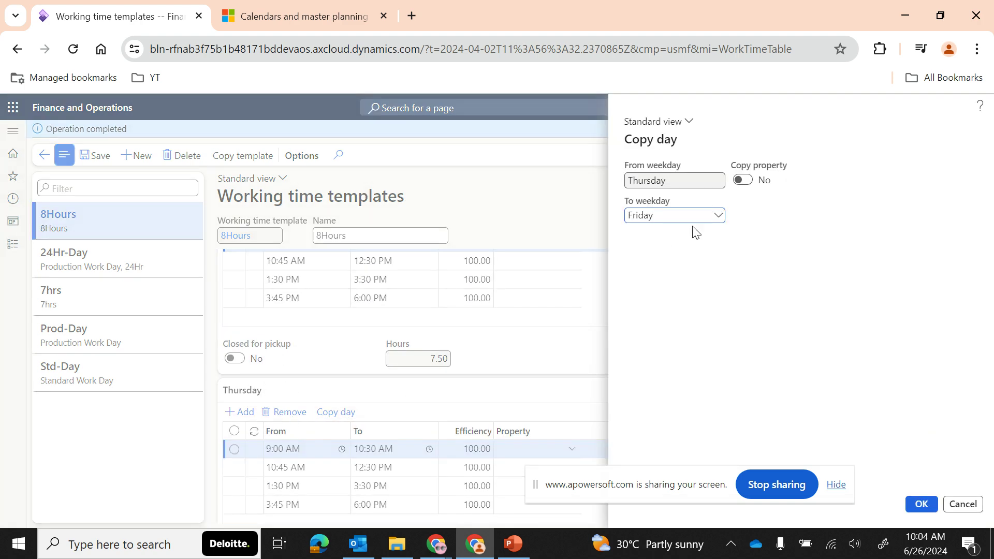
pyautogui.click(921, 504)
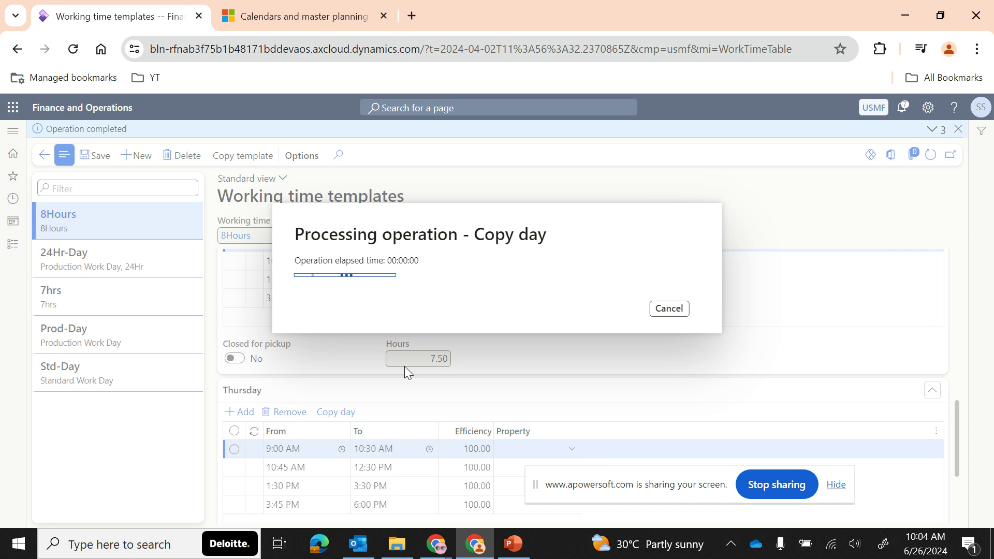
# Expand the Saturday and Sunday sections and mark Saturday as closed for pickup
pyautogui.click(266, 483)
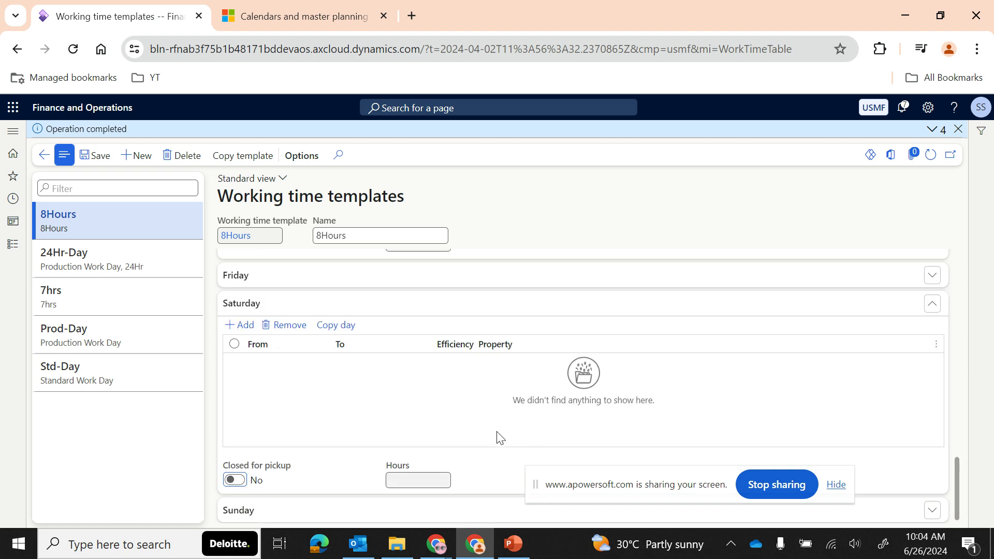
pyautogui.click(235, 481)
pyautogui.click(295, 513)
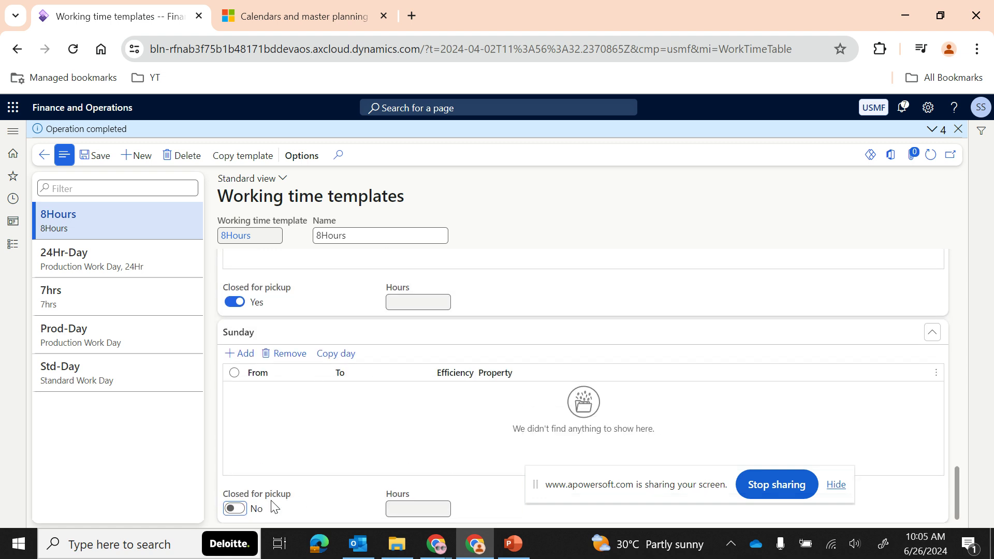
pyautogui.scroll(5, 295, 417)
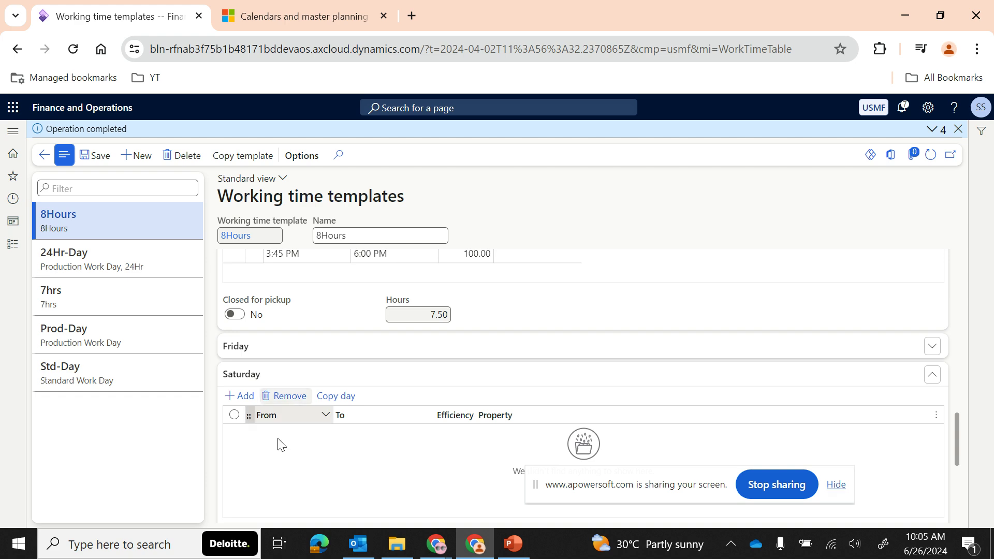
pyautogui.click(280, 350)
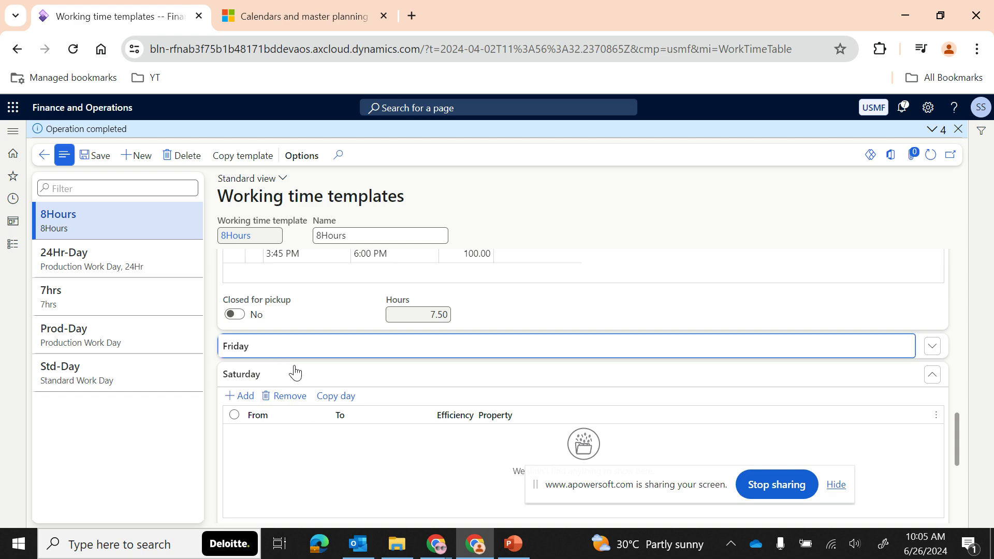
pyautogui.scroll(15, 321, 365)
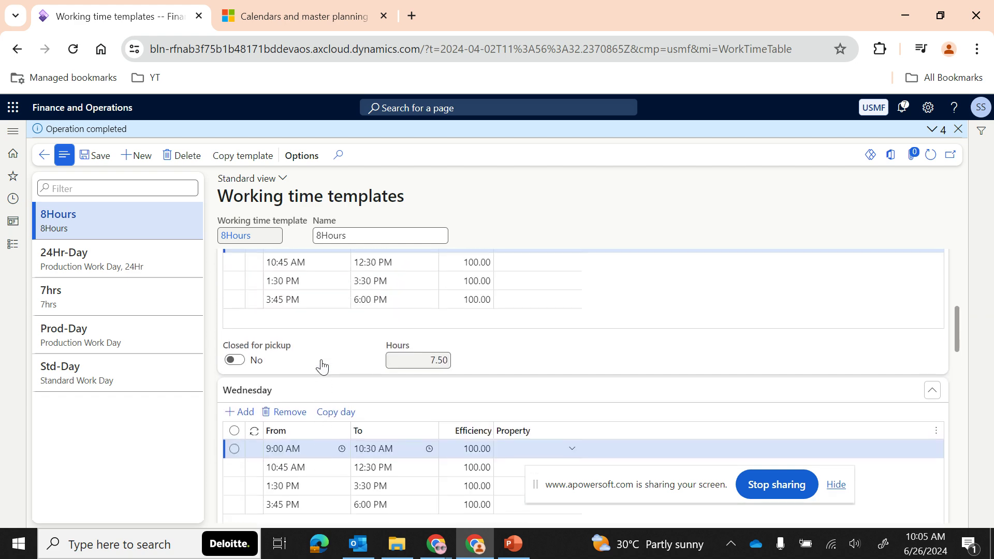
pyautogui.click(254, 236)
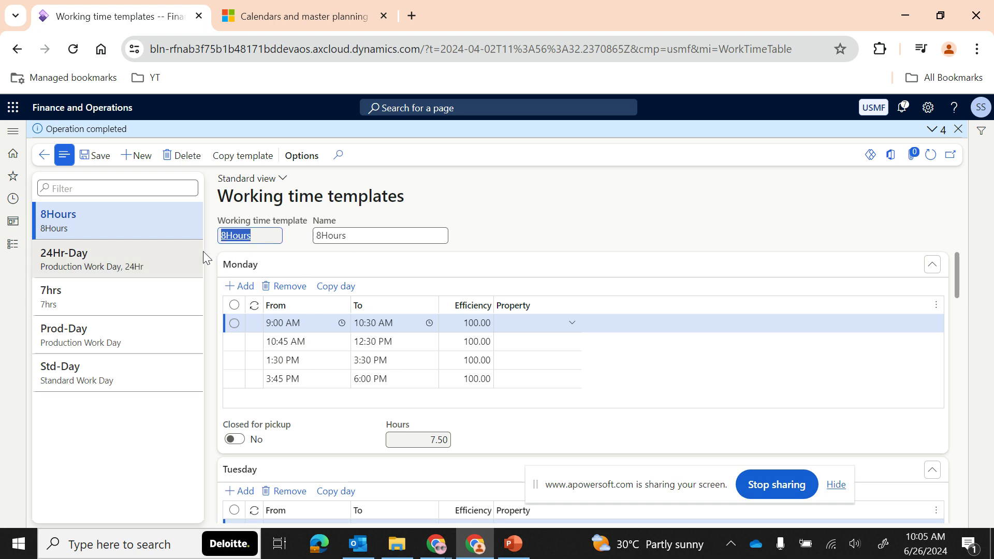
# Go to the organization's working time calendars and open the working times of the 8Hrs Shift calendar
pyautogui.click(12, 249)
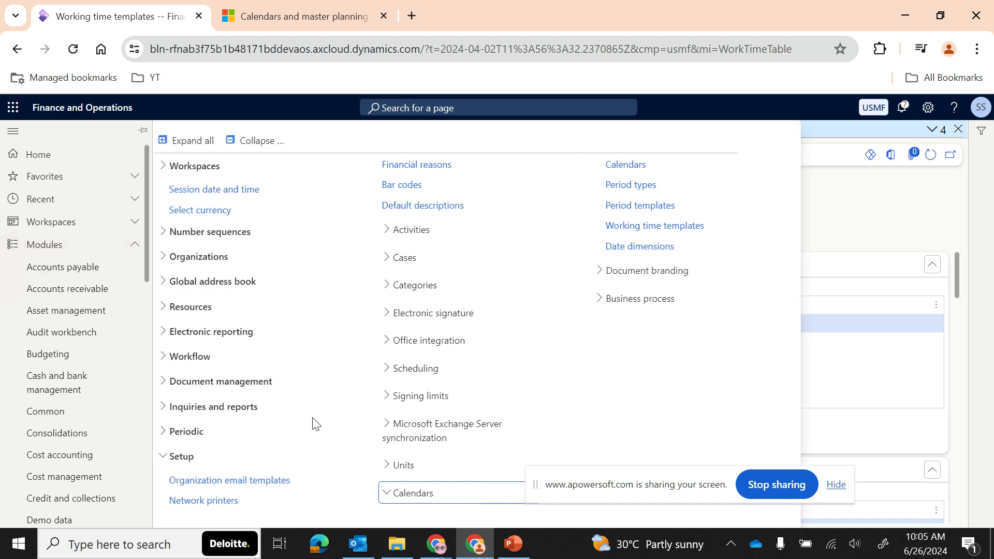
pyautogui.click(627, 164)
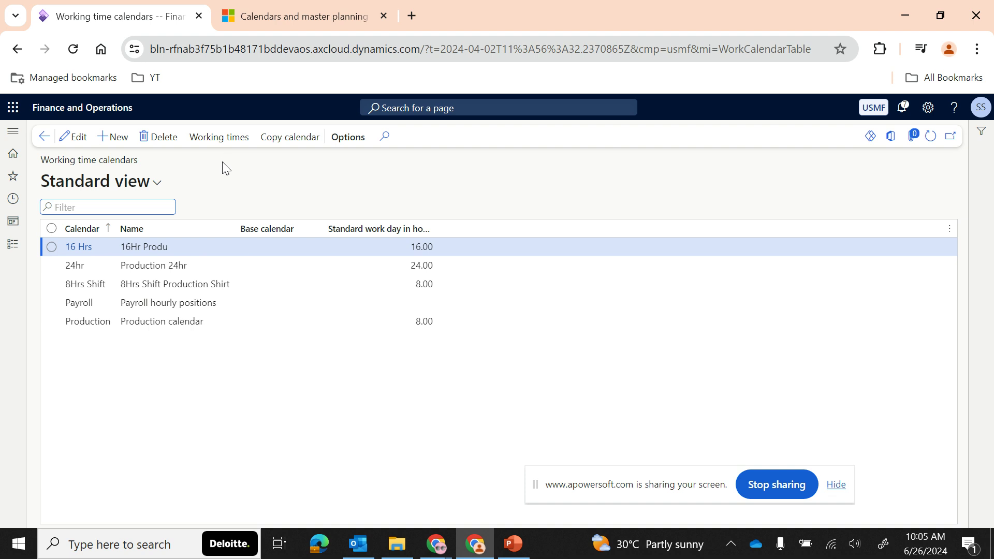
pyautogui.click(136, 286)
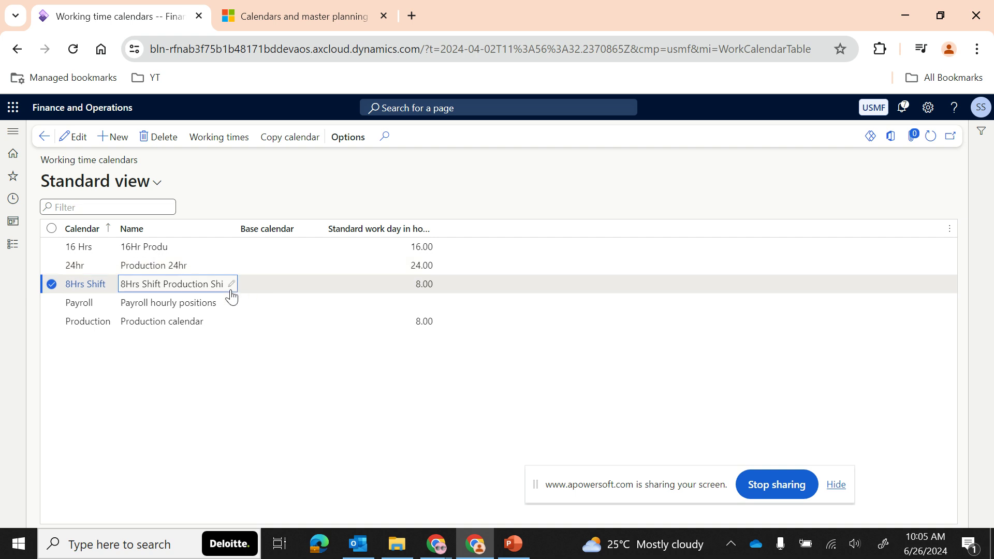
pyautogui.click(222, 139)
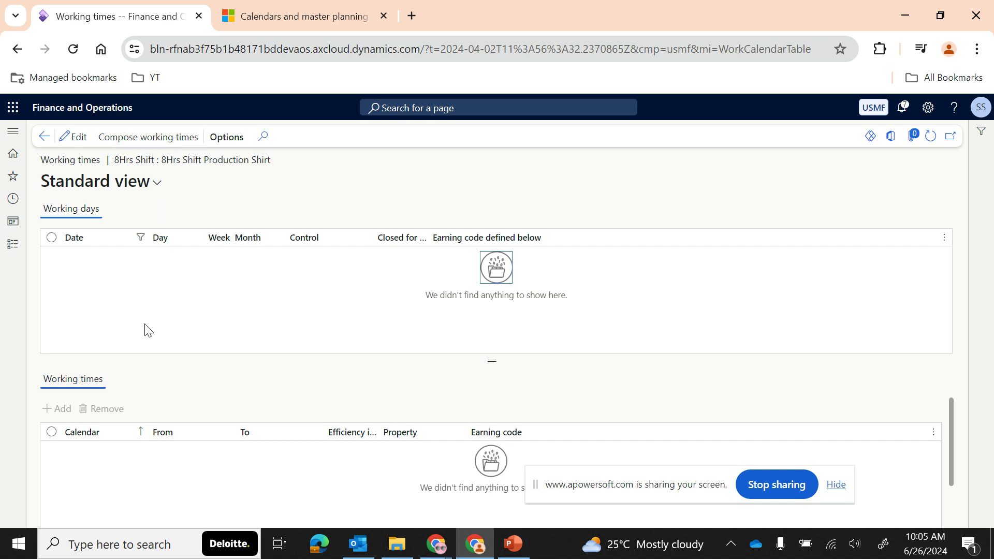
# Switch to PowerPoint and present the Composing Working Time slide as a slide show
pyautogui.click(512, 543)
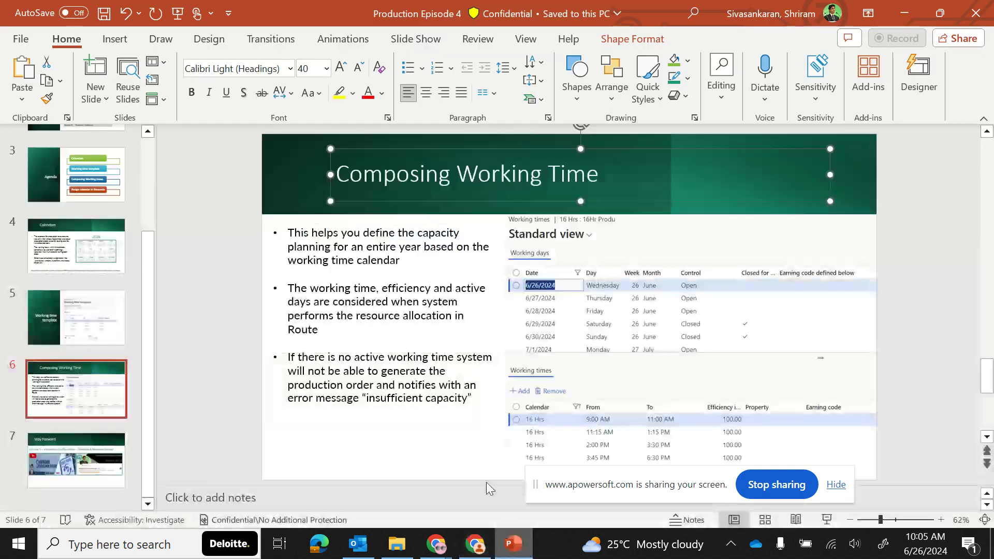
pyautogui.moveTo(409, 377); pyautogui.dragTo(435, 385)
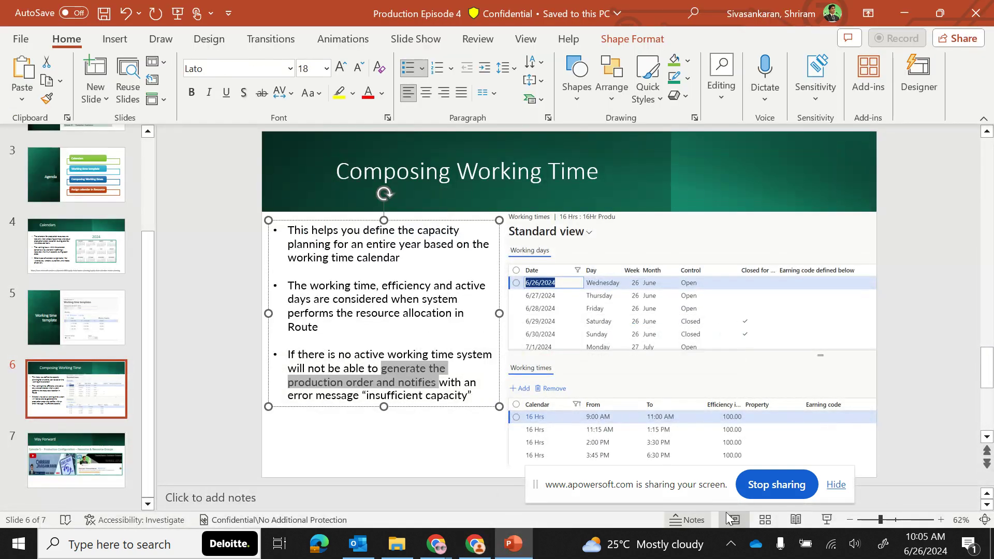
pyautogui.click(823, 520)
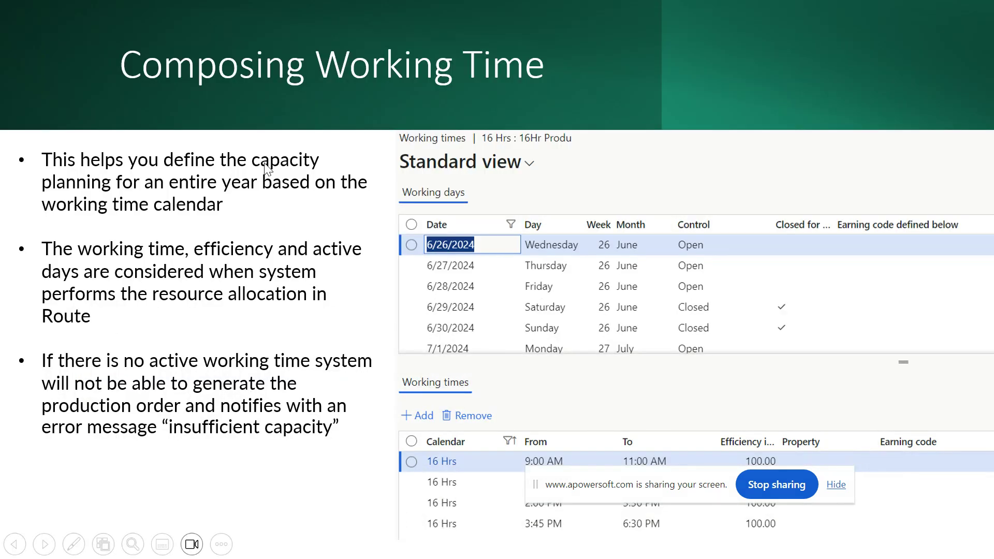